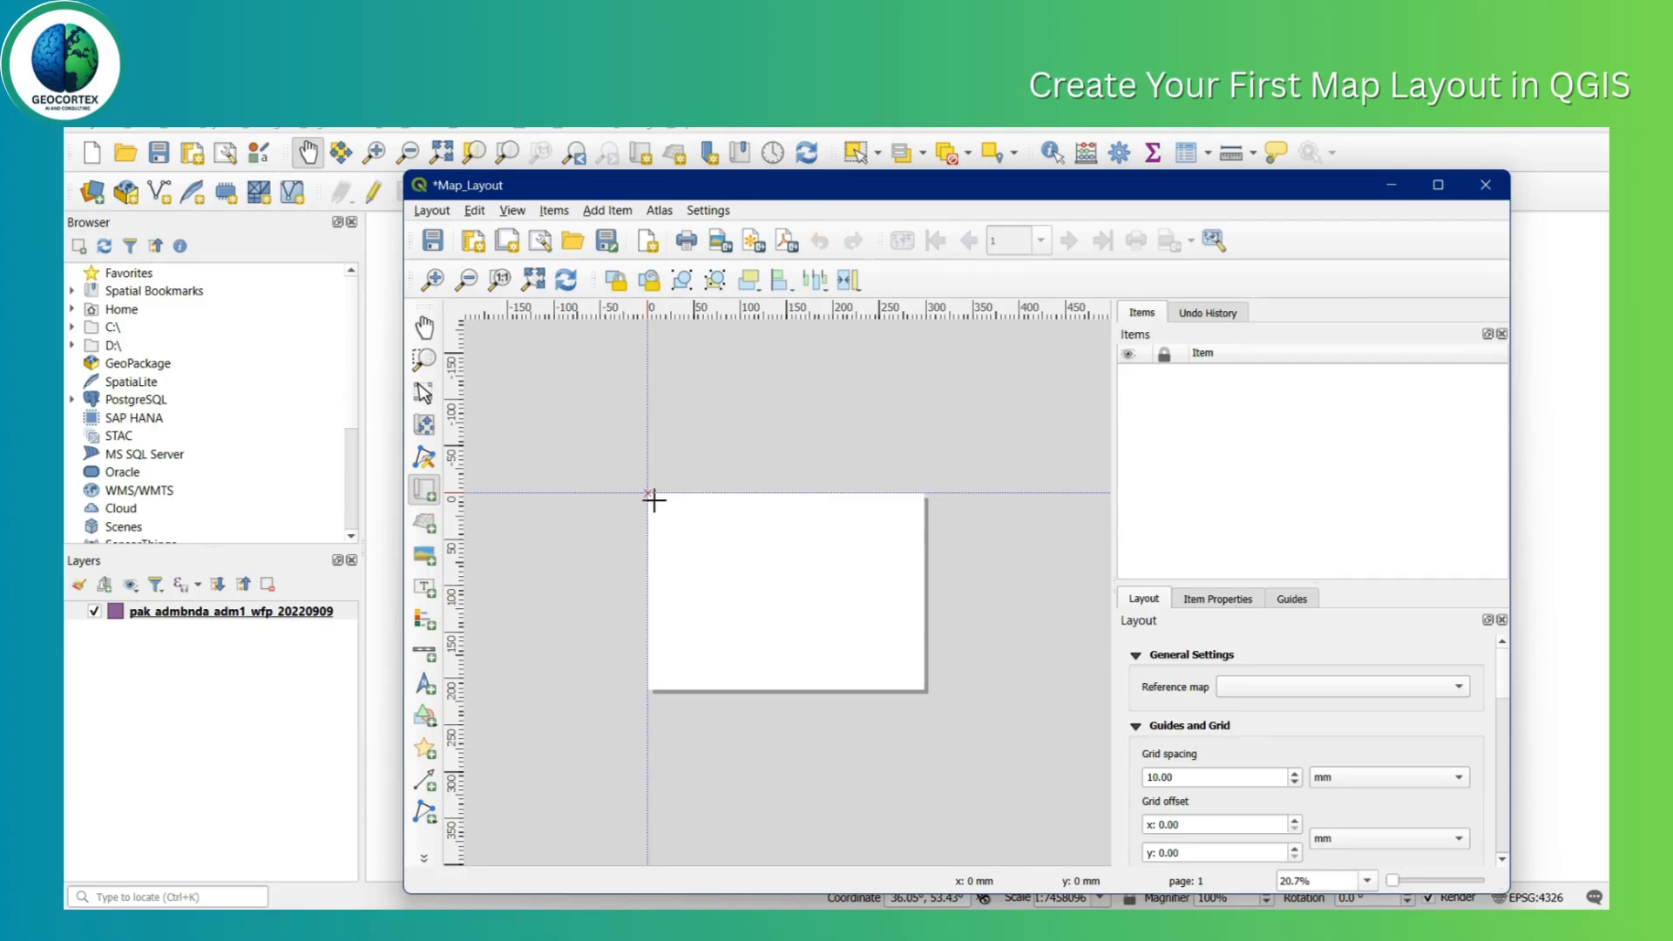
# Add a map item that covers the whole blank layout page.
pyautogui.moveTo(649, 495); pyautogui.dragTo(928, 696)
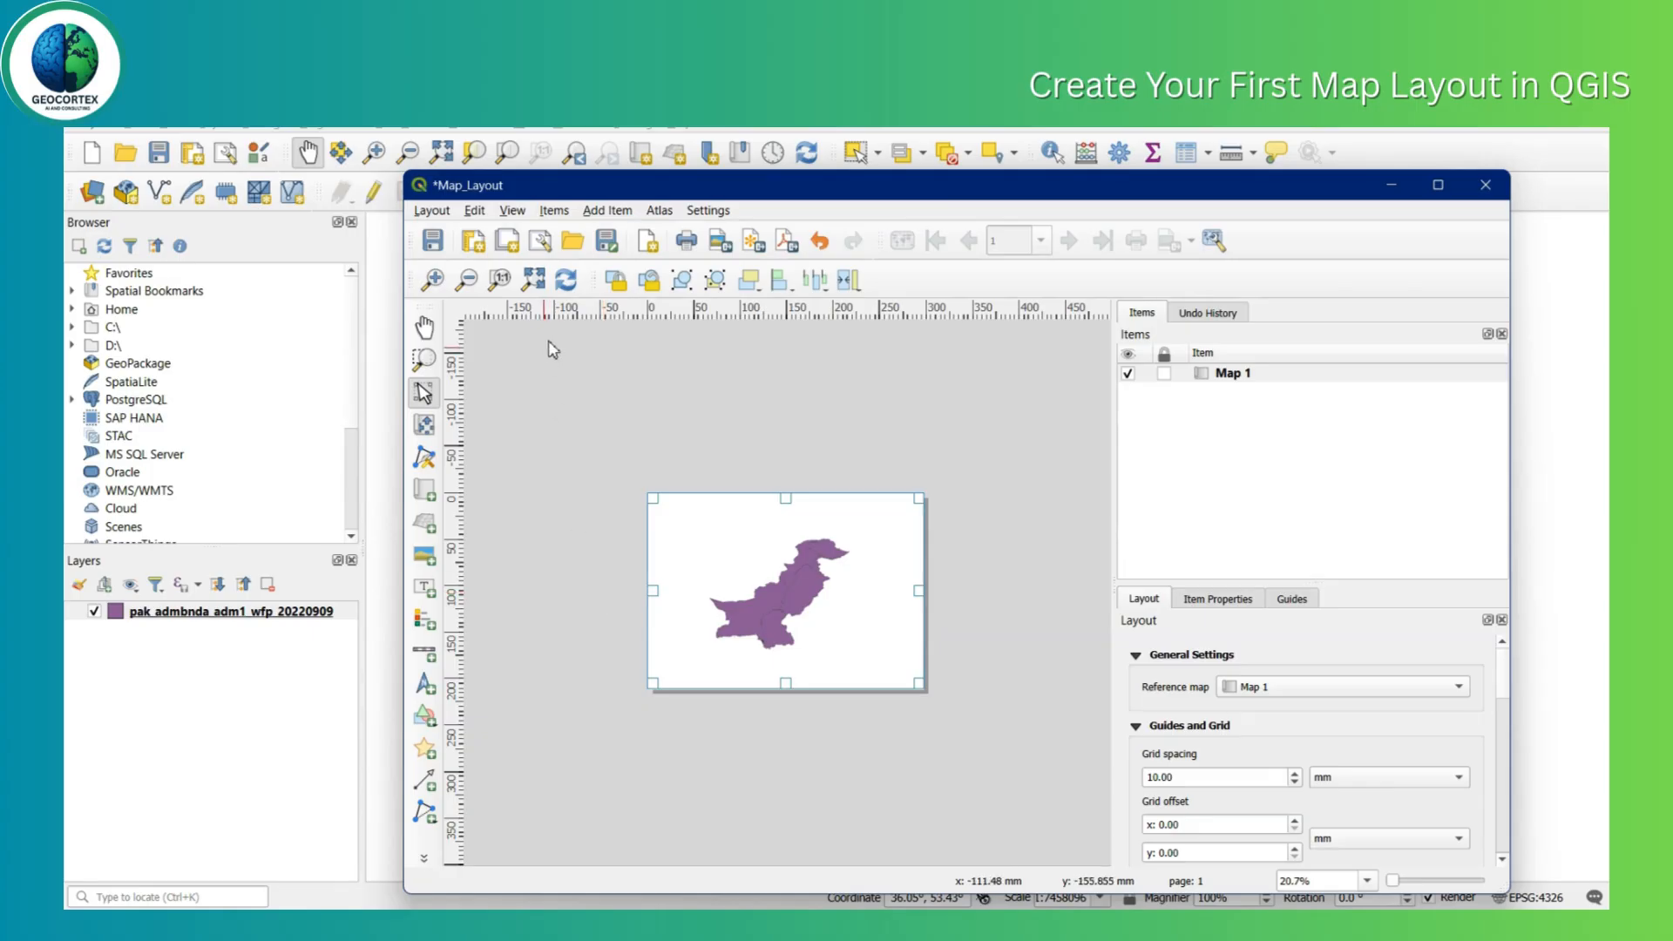
pyautogui.click(554, 211)
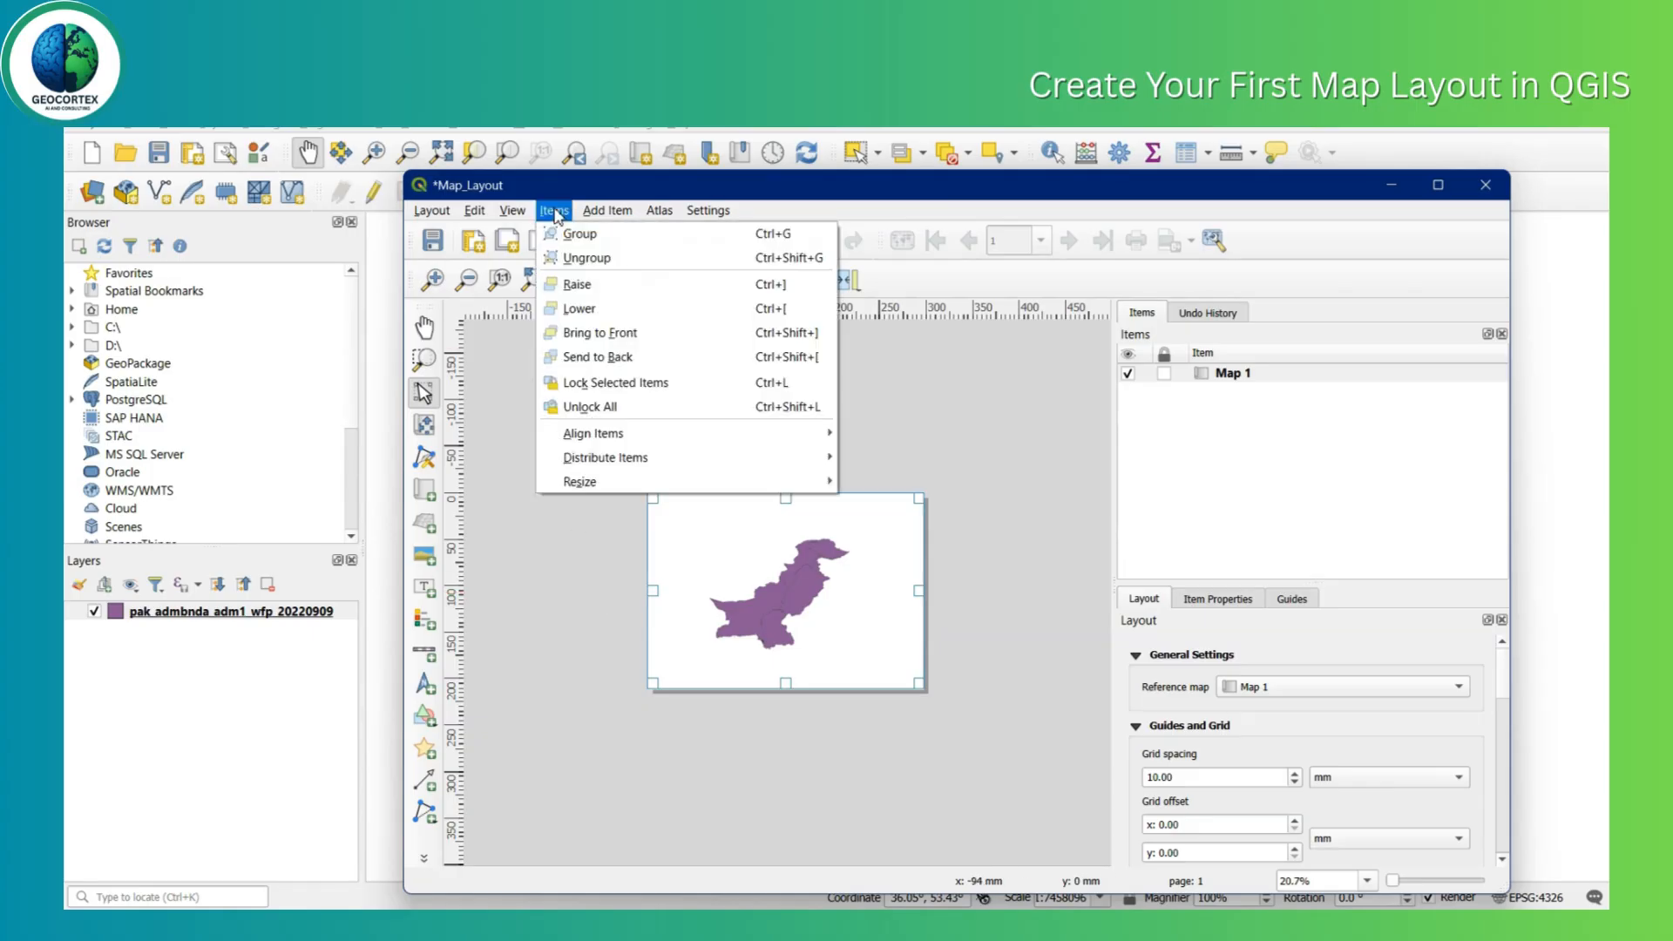
pyautogui.moveTo(588, 436)
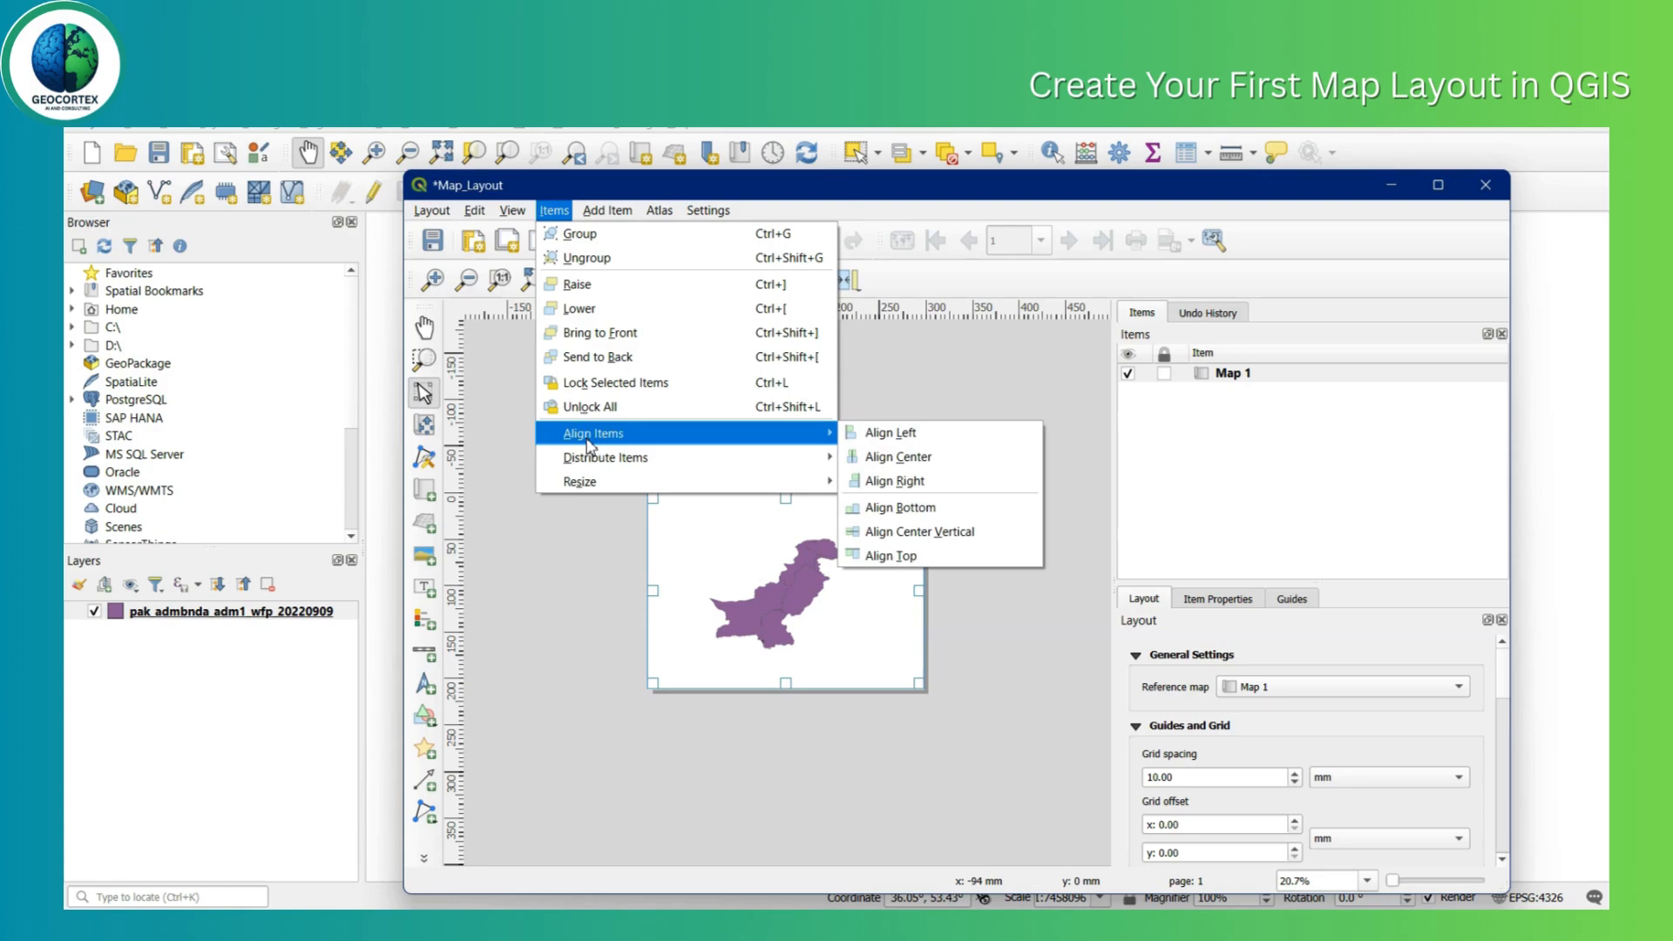
pyautogui.moveTo(598, 485)
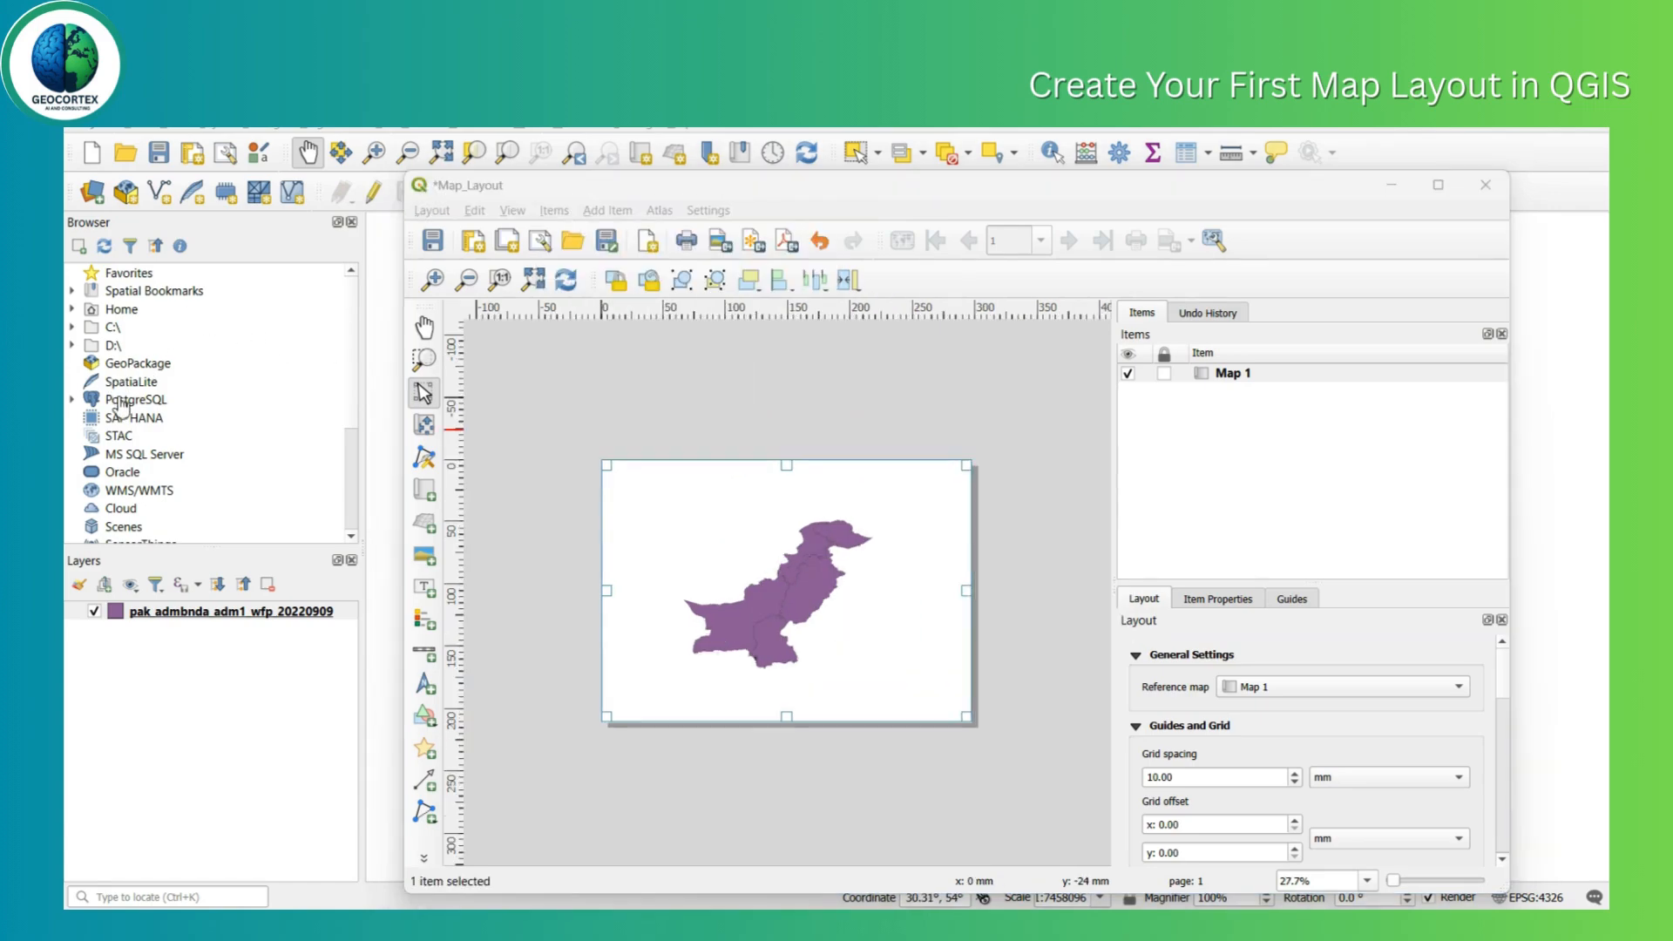
# Add a label about 120 mm wide near the page's upper-left corner with the text "Boundary of Pakistan".
pyautogui.click(423, 591)
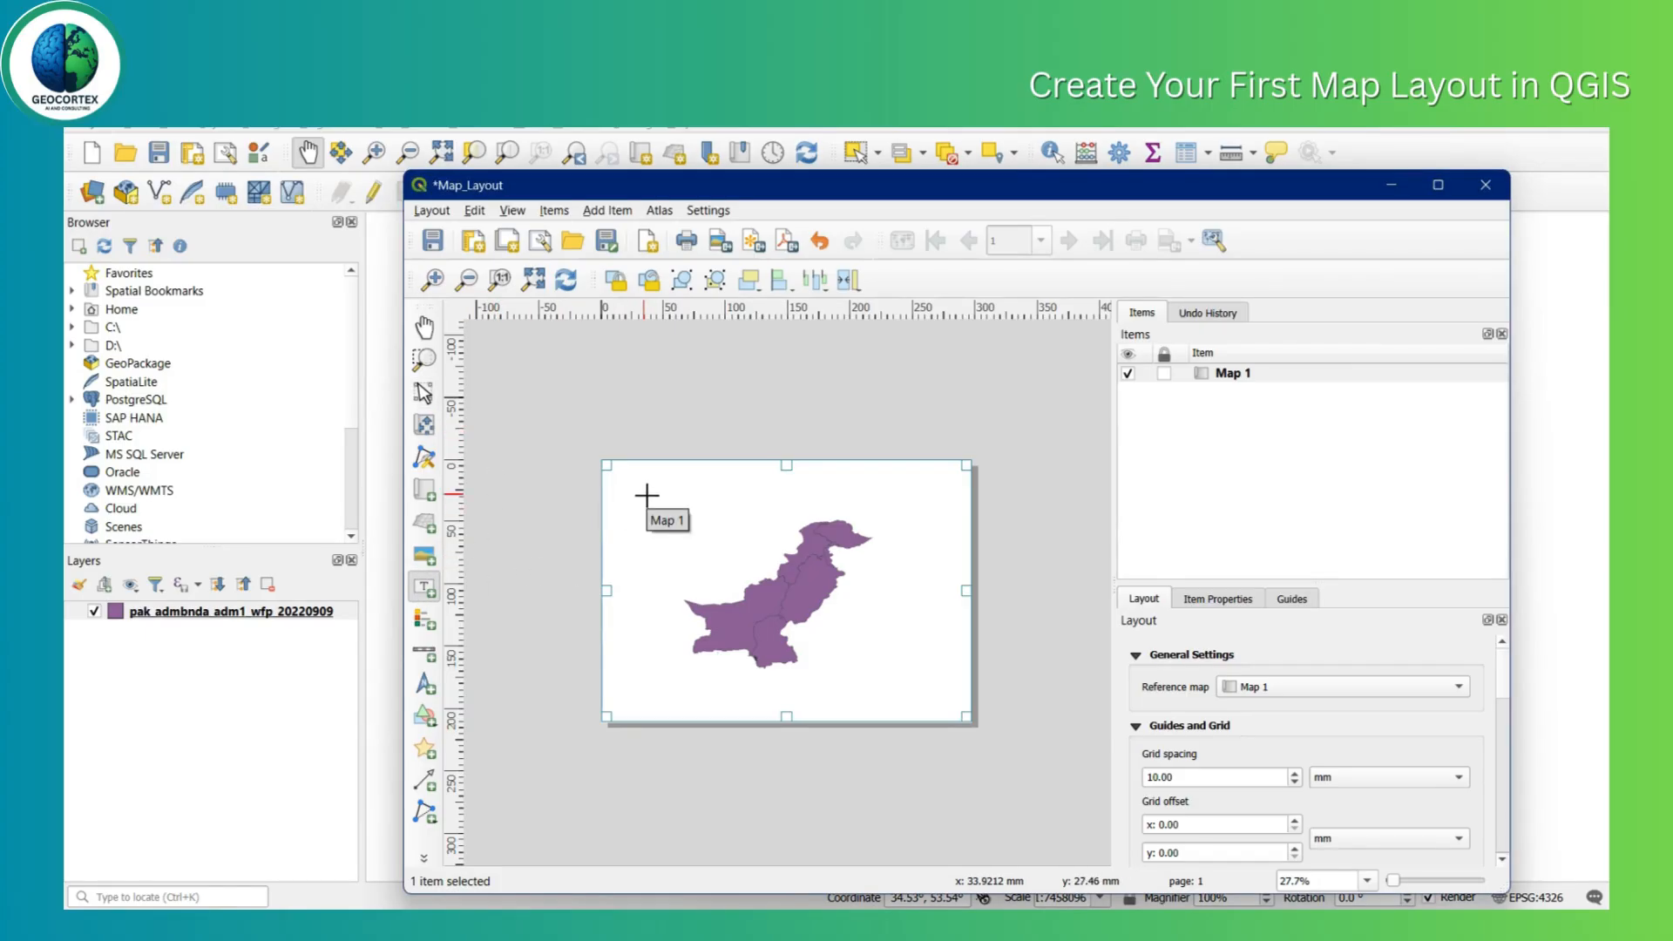
pyautogui.moveTo(612, 471); pyautogui.dragTo(764, 496)
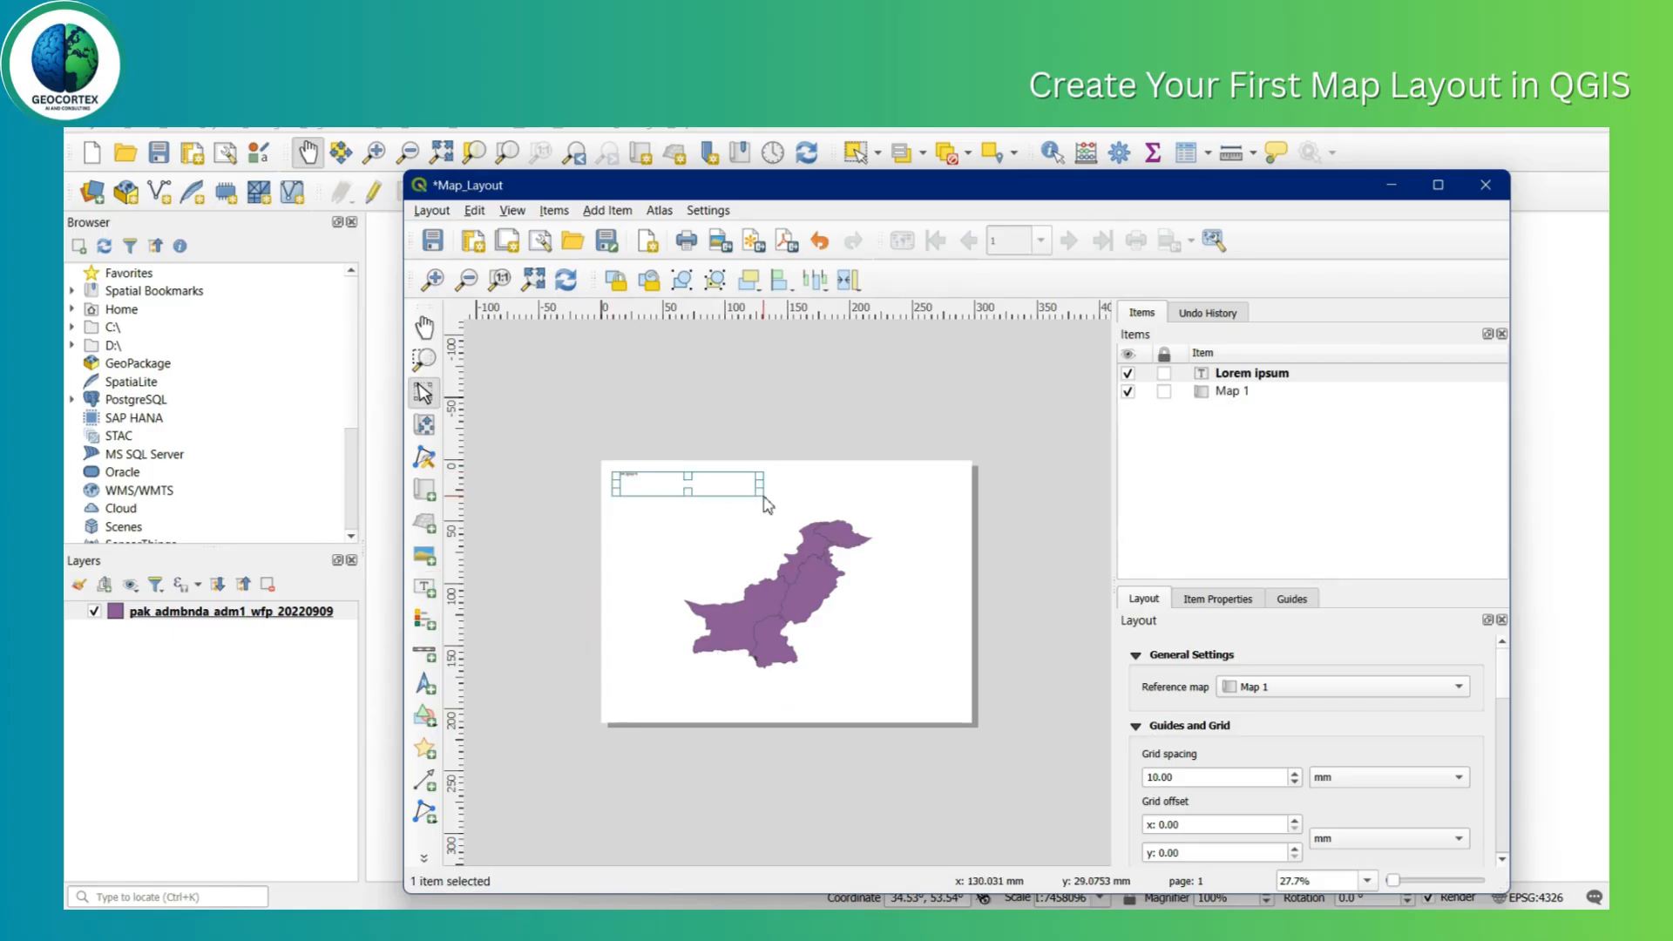
pyautogui.scroll(4, 657, 484)
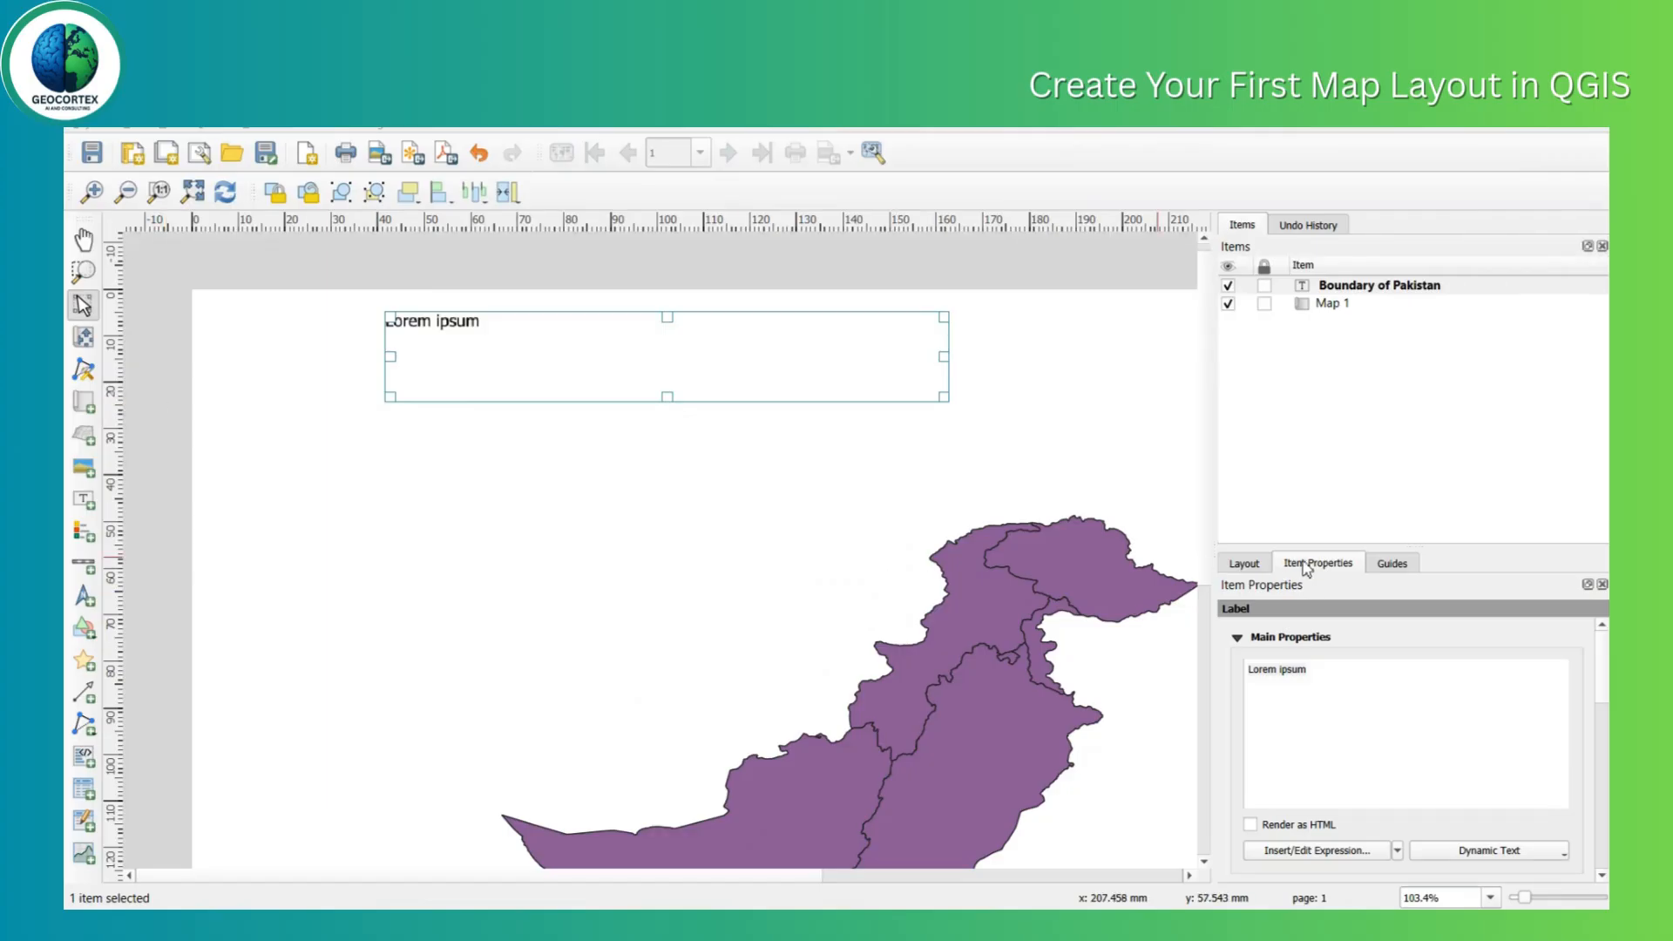
pyautogui.tripleClick(1315, 673)
pyautogui.write('Boundary')
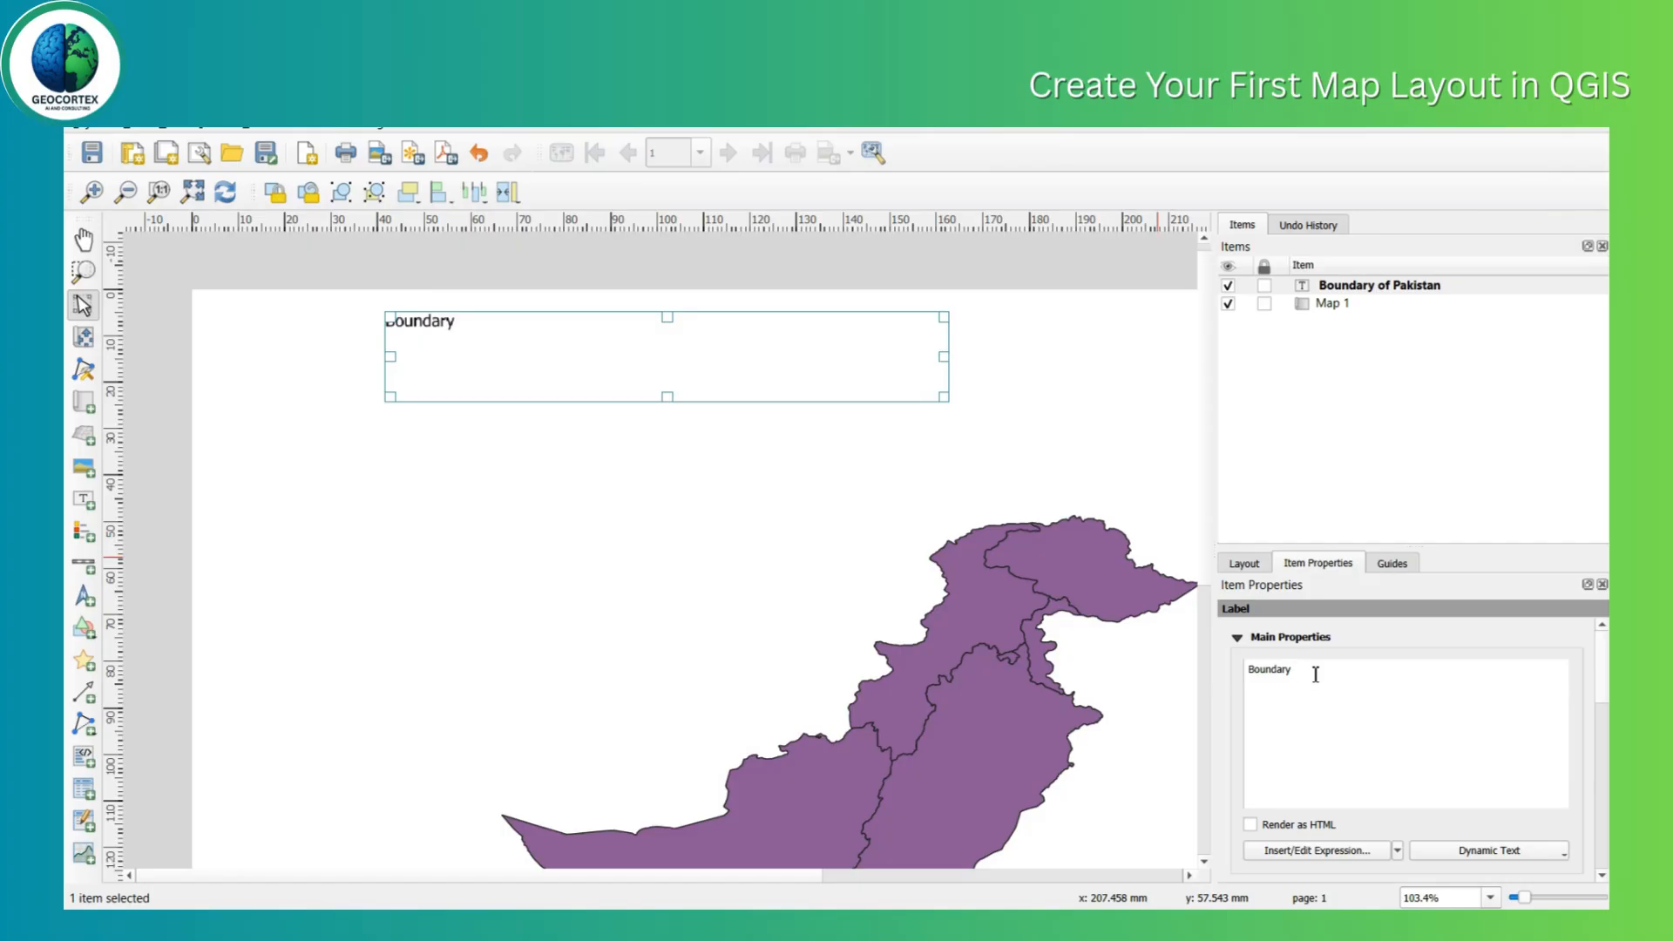
pyautogui.write(' of Pakistan')
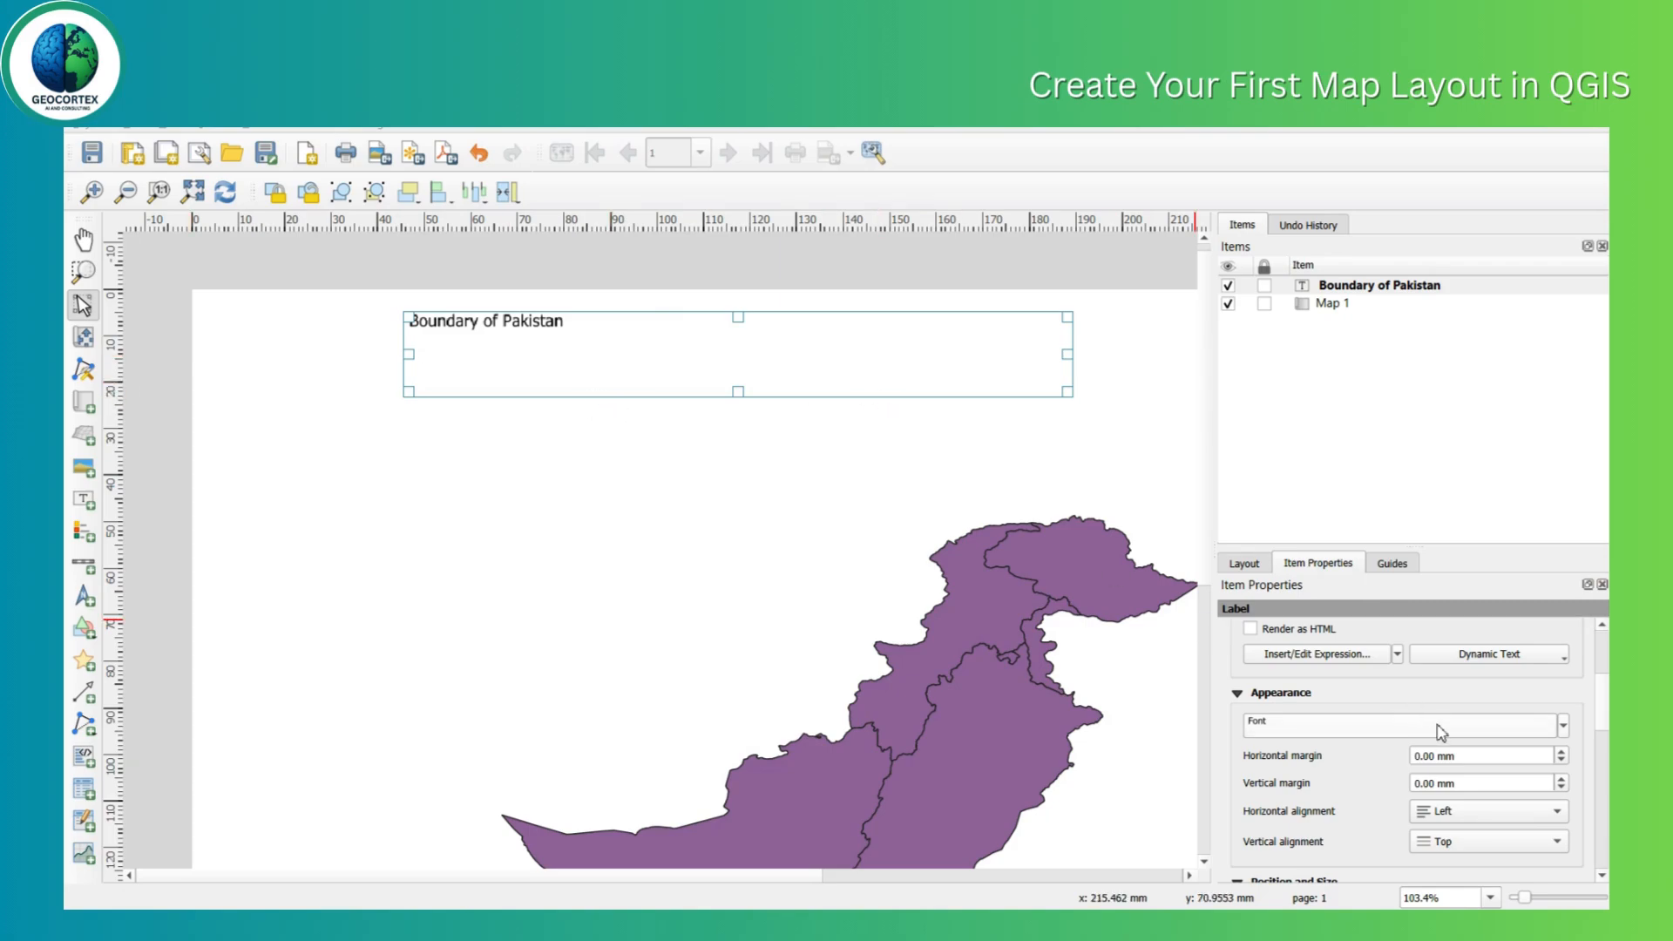
# Set the title label's font size to 30 and move the label into the page's upper-left corner.
pyautogui.click(1564, 726)
pyautogui.moveTo(1319, 291); pyautogui.dragTo(1206, 285)
pyautogui.write('30')
pyautogui.moveTo(832, 314); pyautogui.dragTo(635, 300)
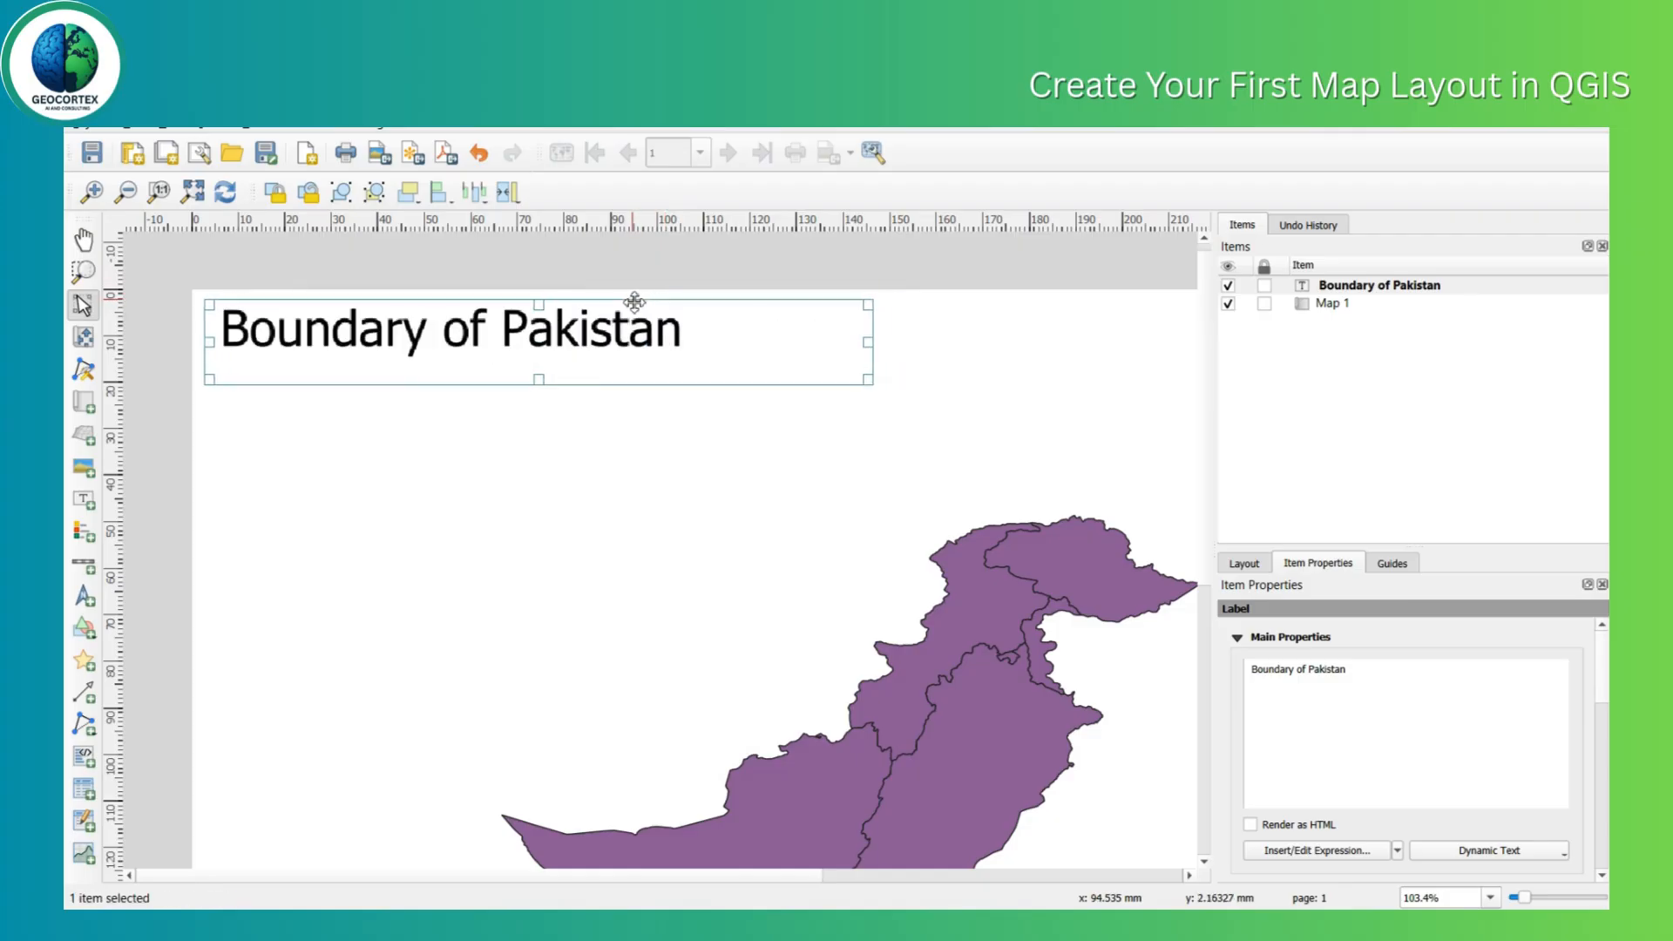
pyautogui.click(635, 523)
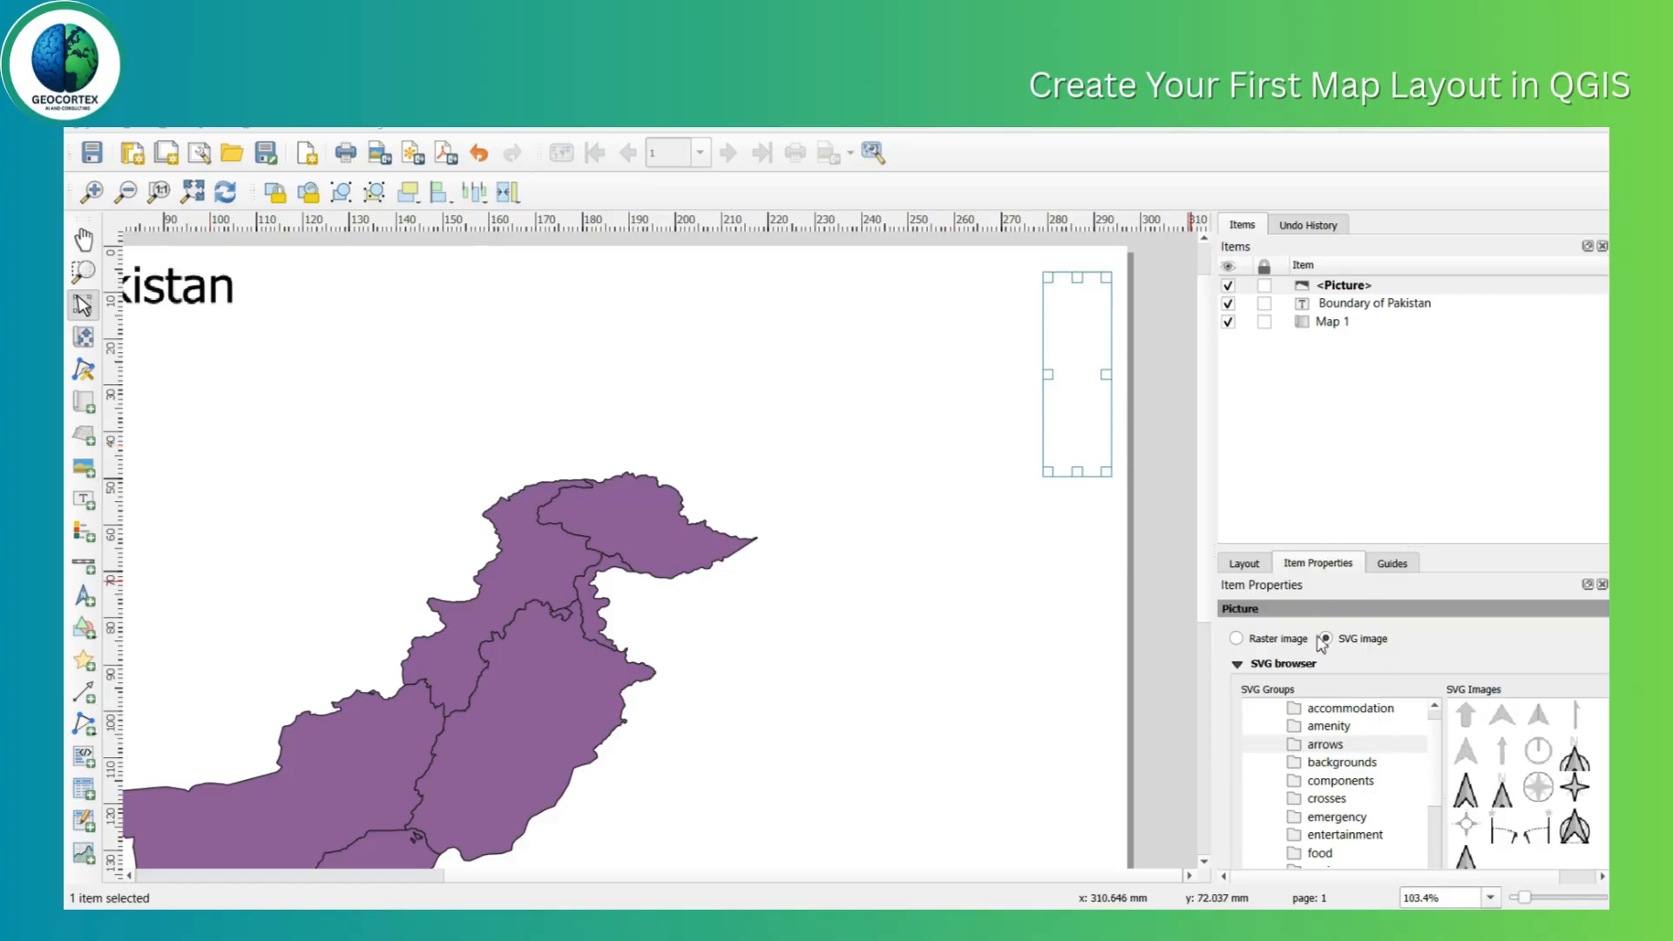
# Use the Arrow_05 SVG from the arrows group for the picture item and set its fill color to black.
pyautogui.click(1313, 746)
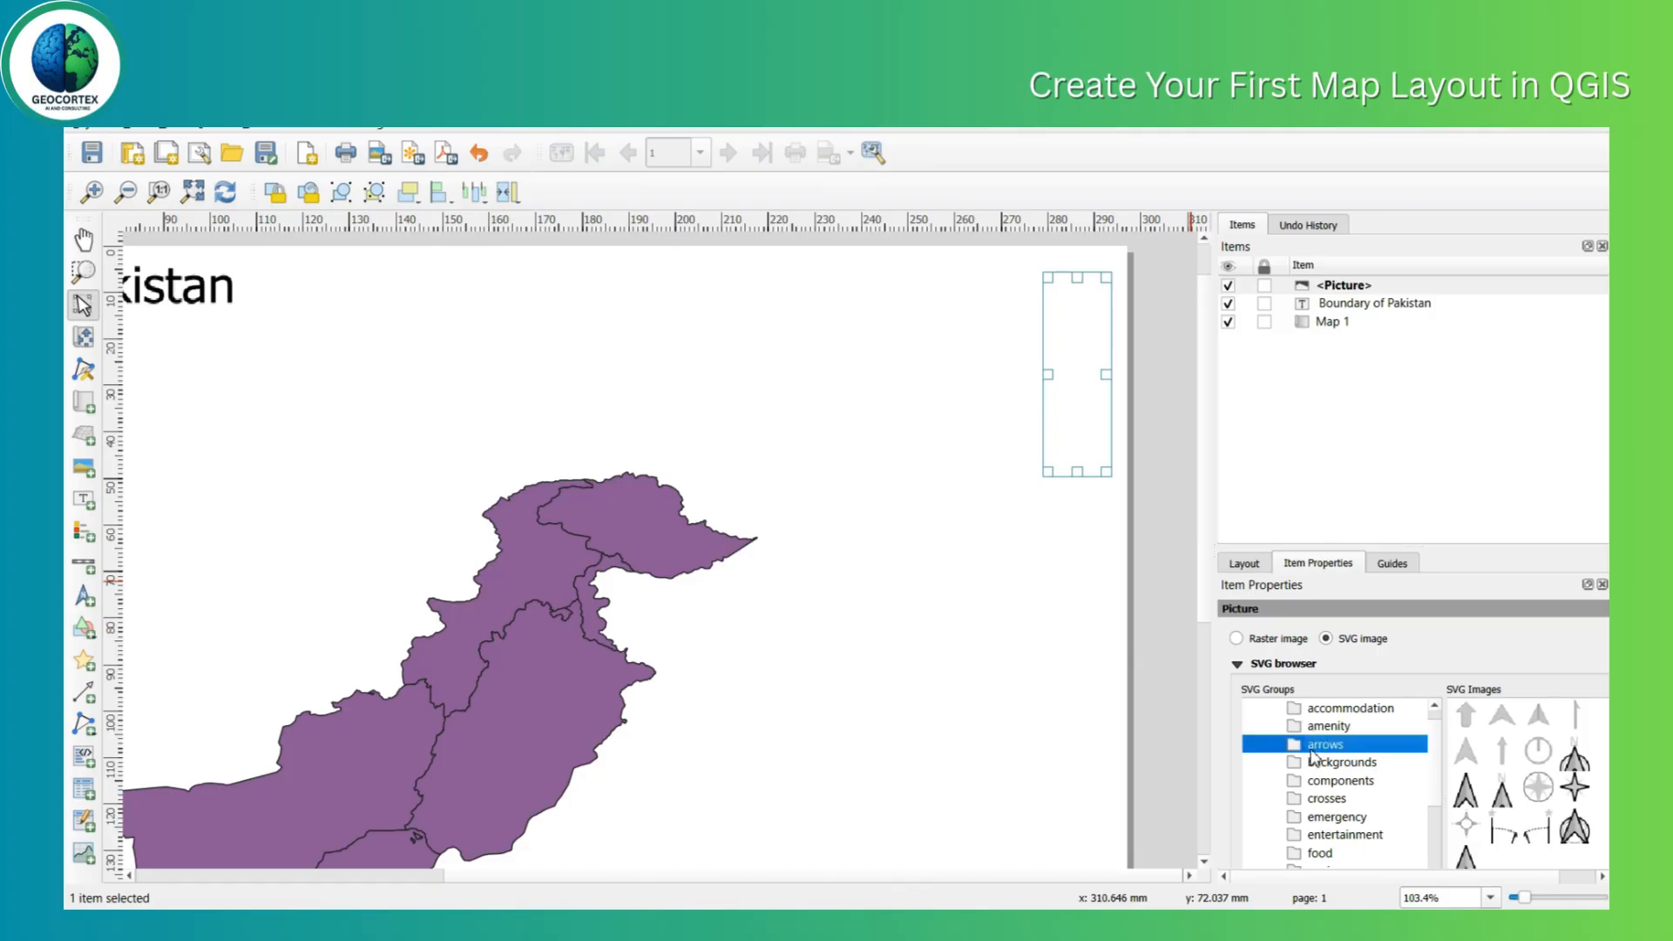
pyautogui.click(1500, 718)
pyautogui.click(1467, 717)
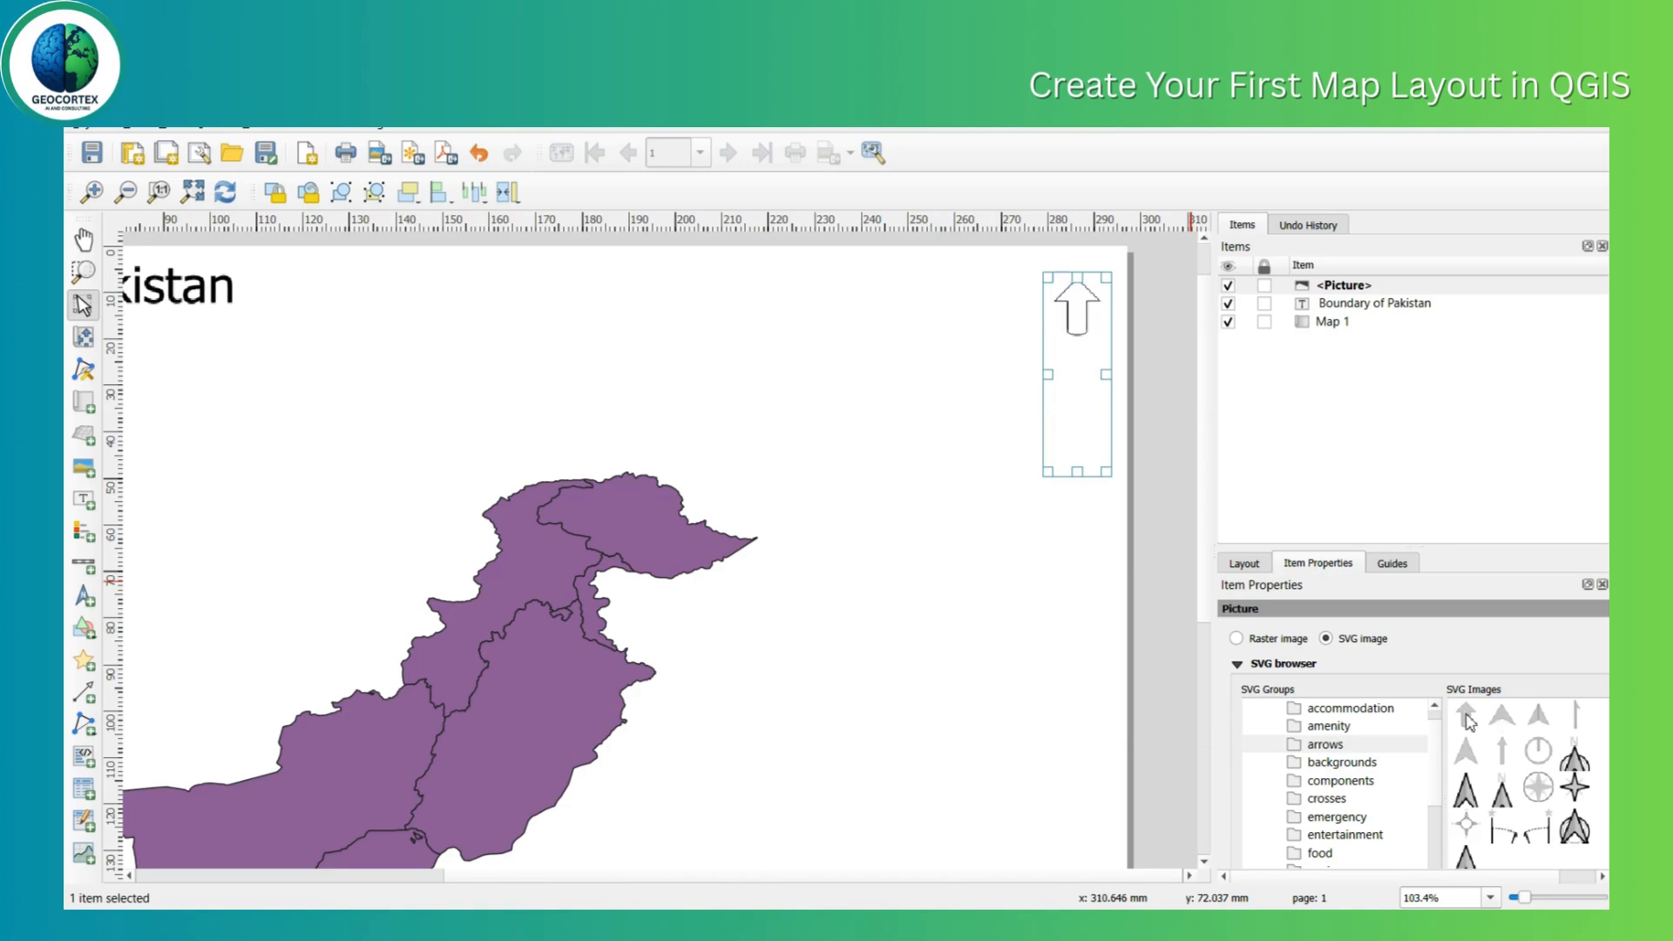
pyautogui.click(1469, 752)
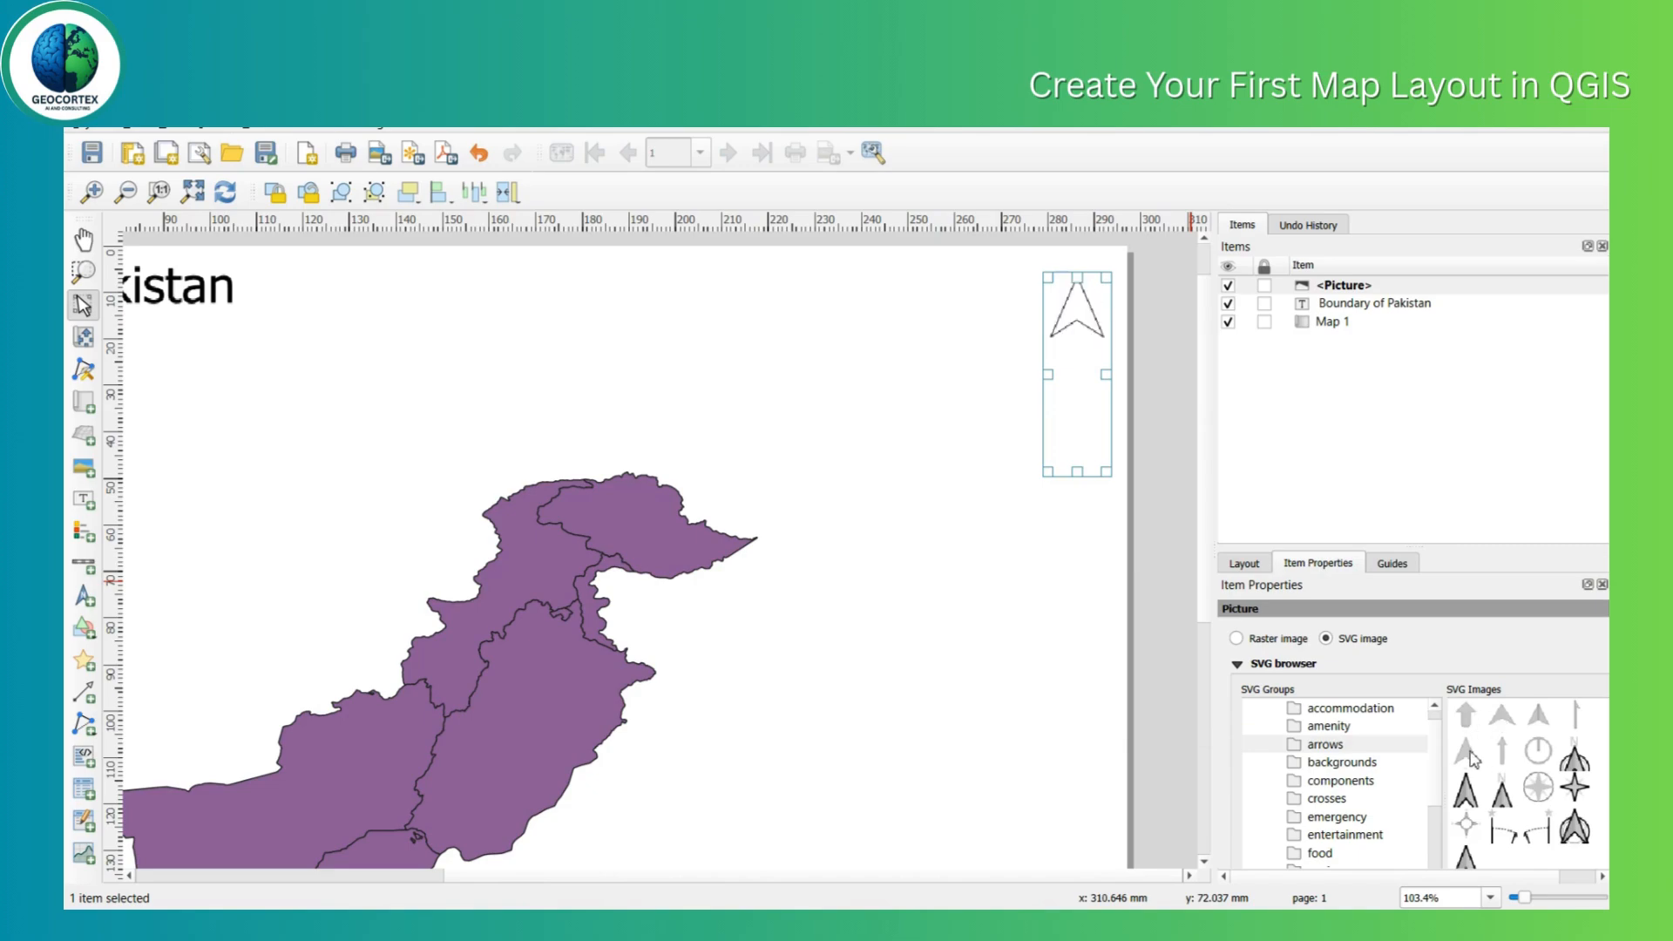
pyautogui.click(1467, 789)
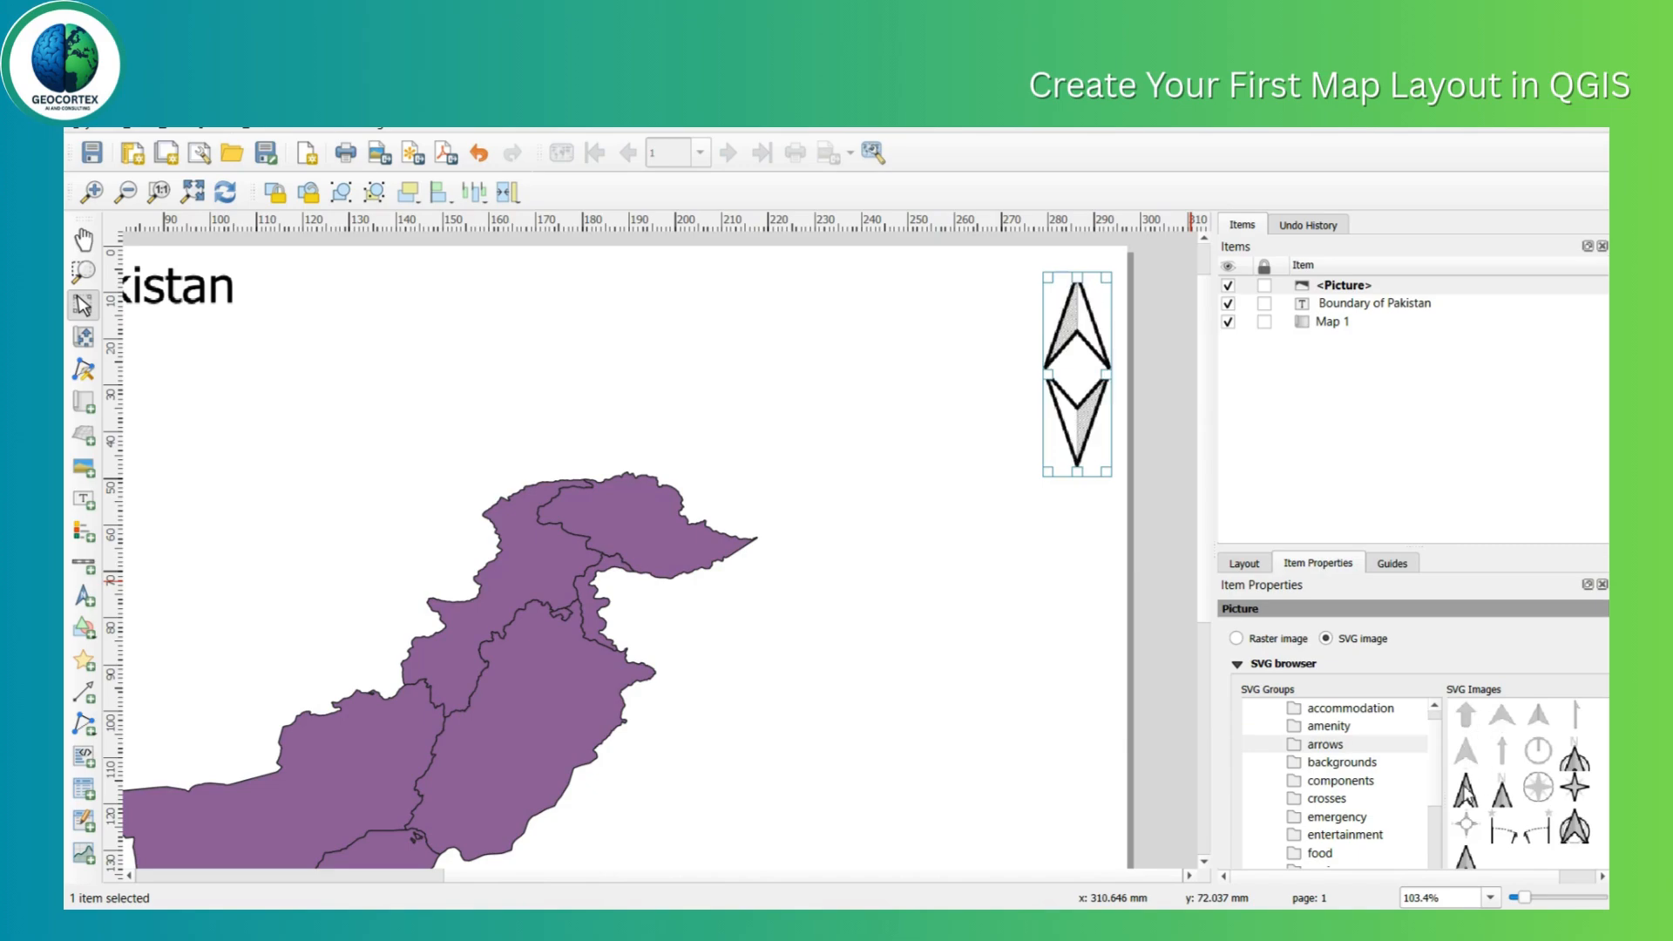
pyautogui.click(1466, 759)
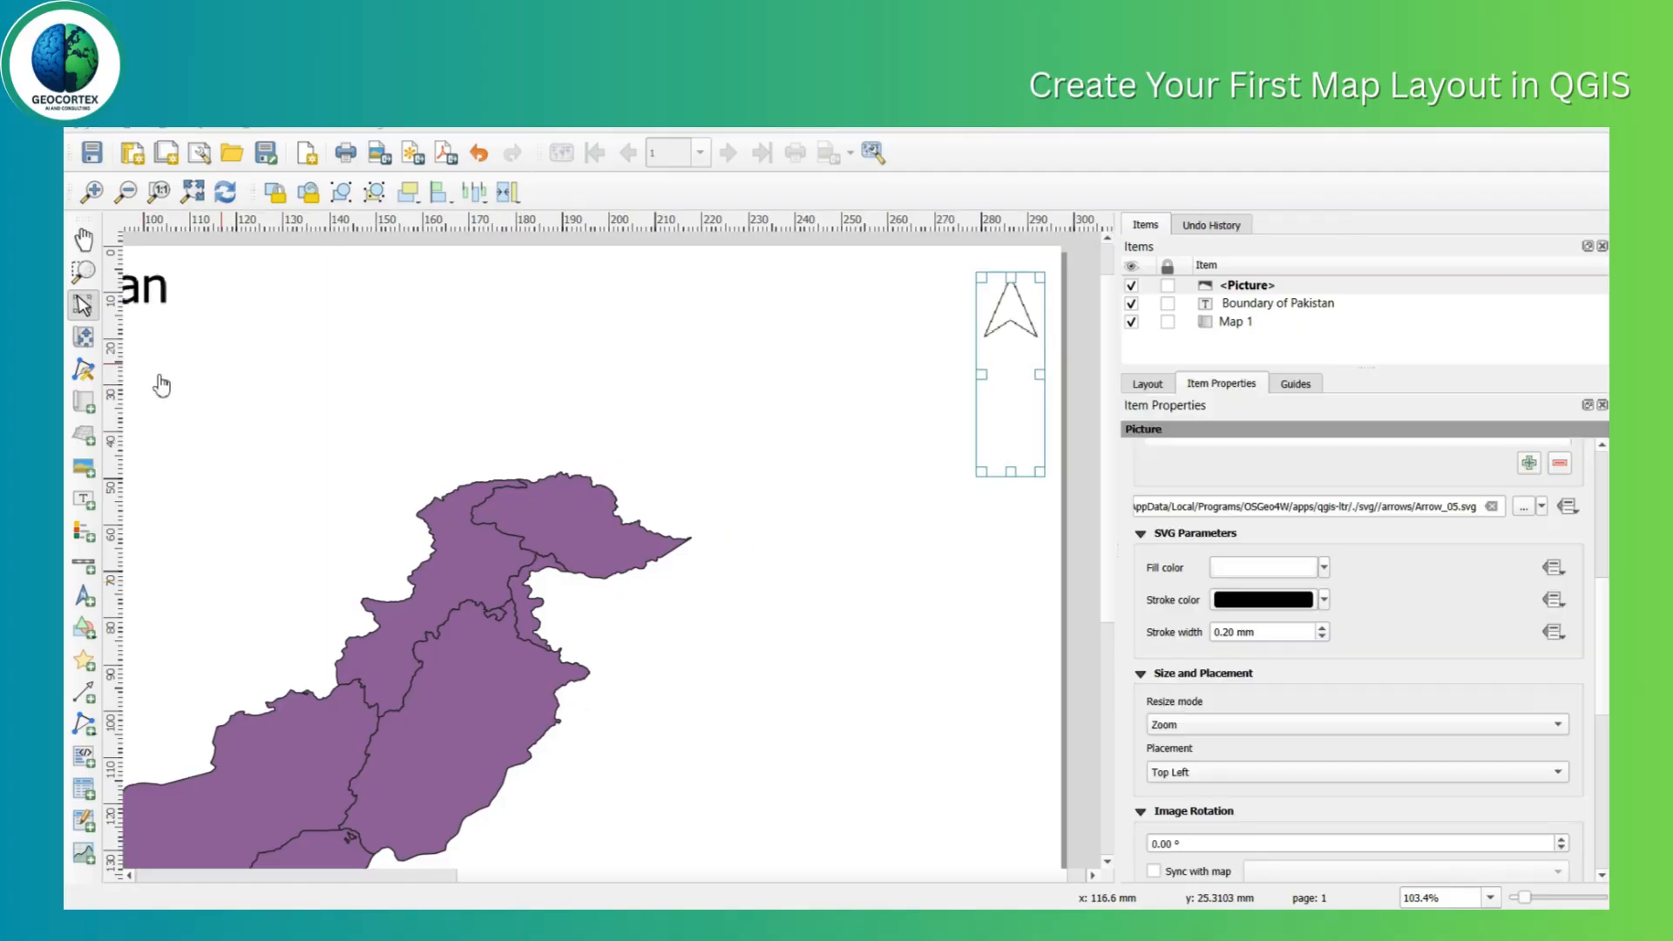
pyautogui.click(1323, 569)
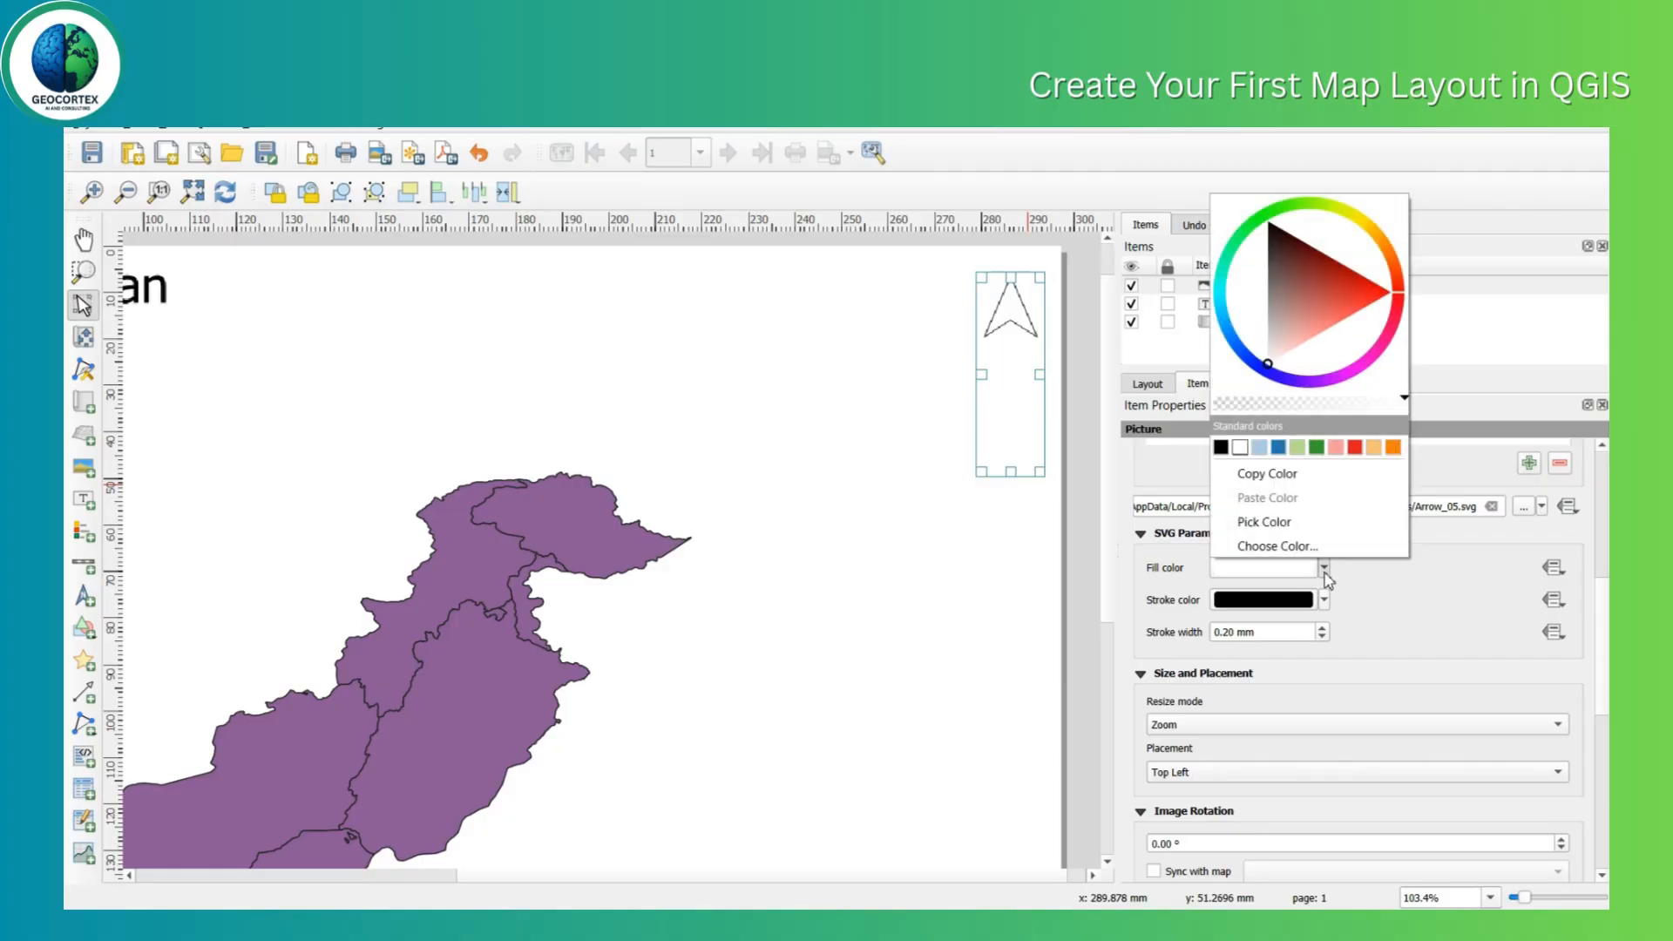
pyautogui.click(1220, 446)
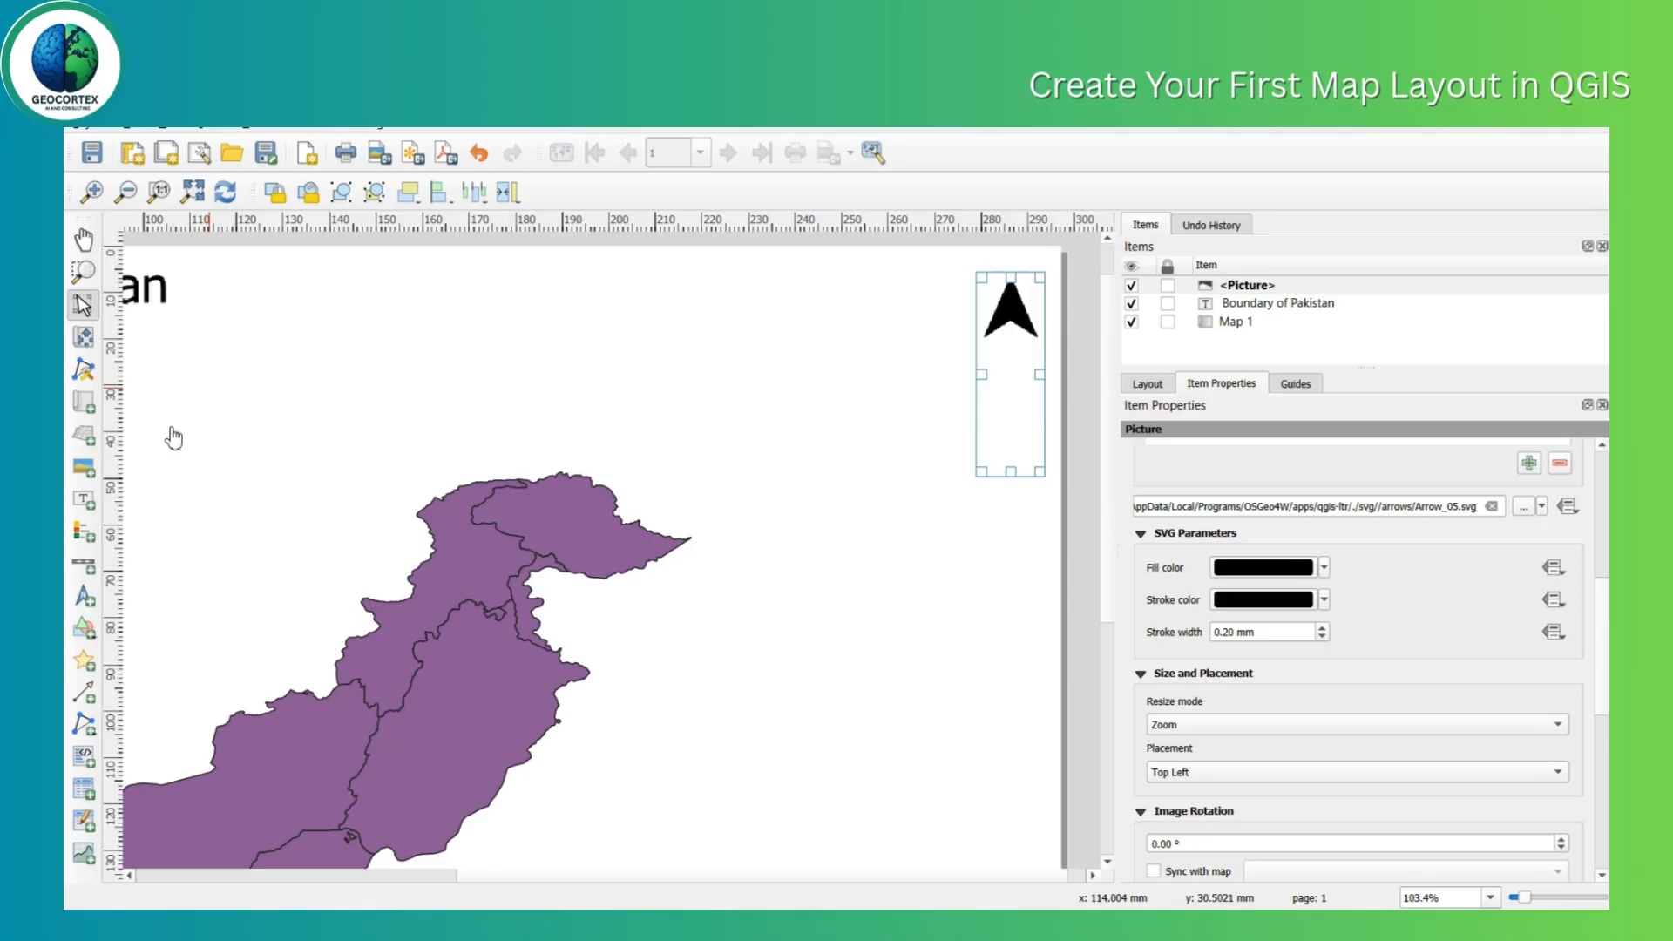
# Add a scale bar beside the north arrow at the top of the page, with Kilometers as its units.
pyautogui.click(85, 567)
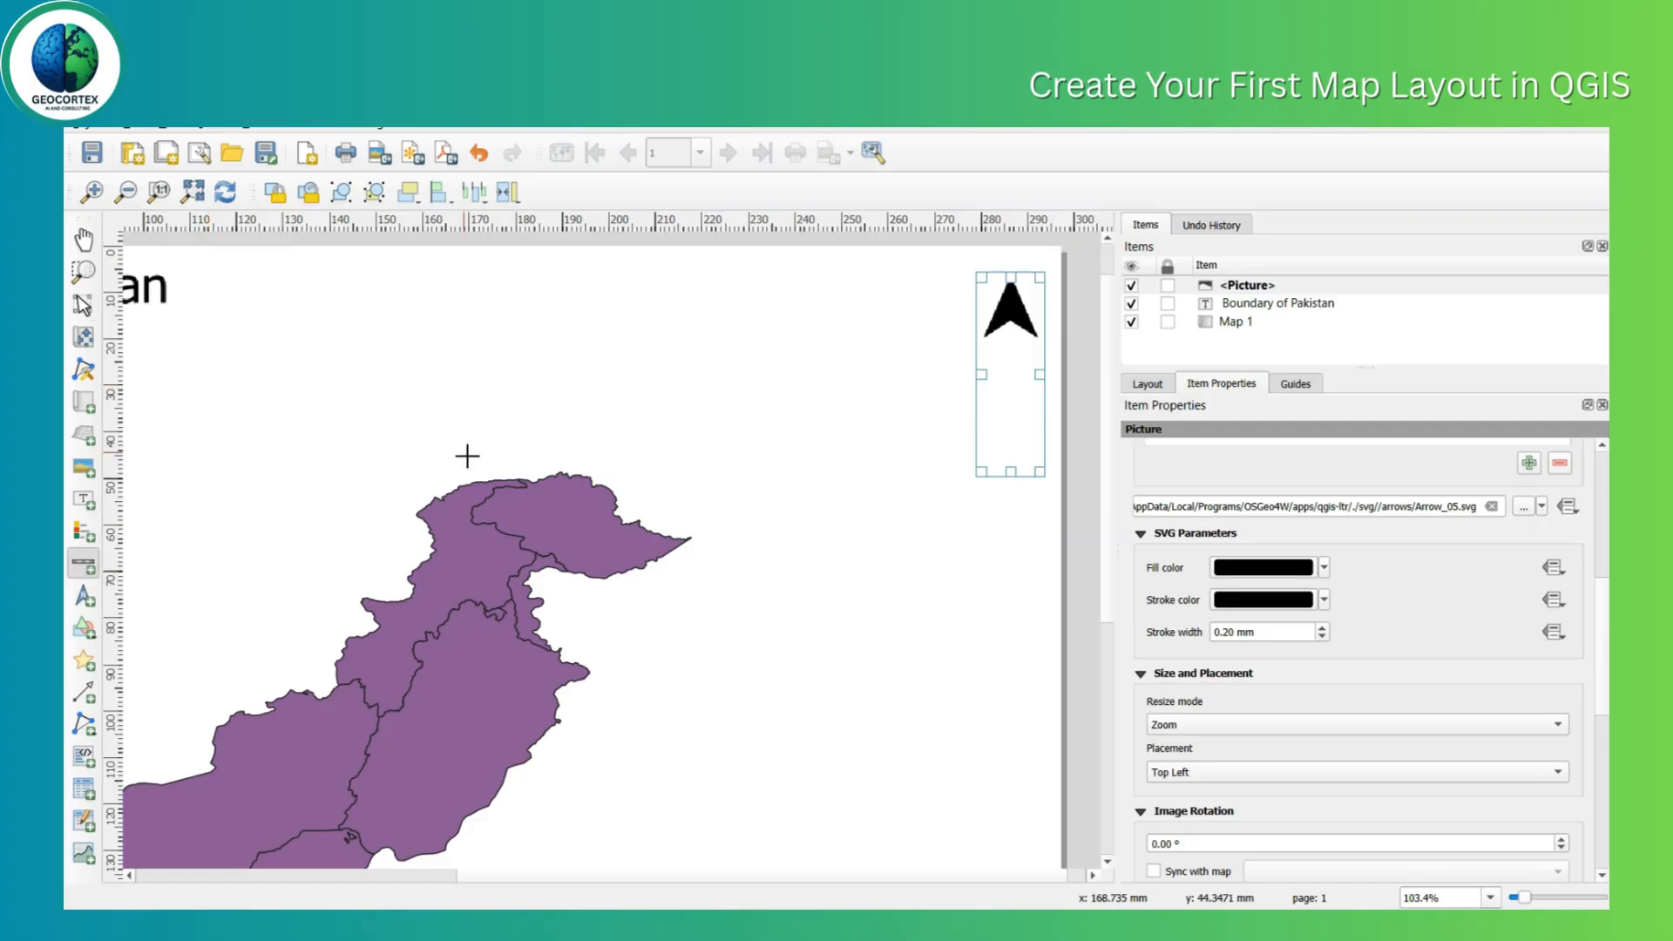
pyautogui.moveTo(636, 272); pyautogui.dragTo(947, 311)
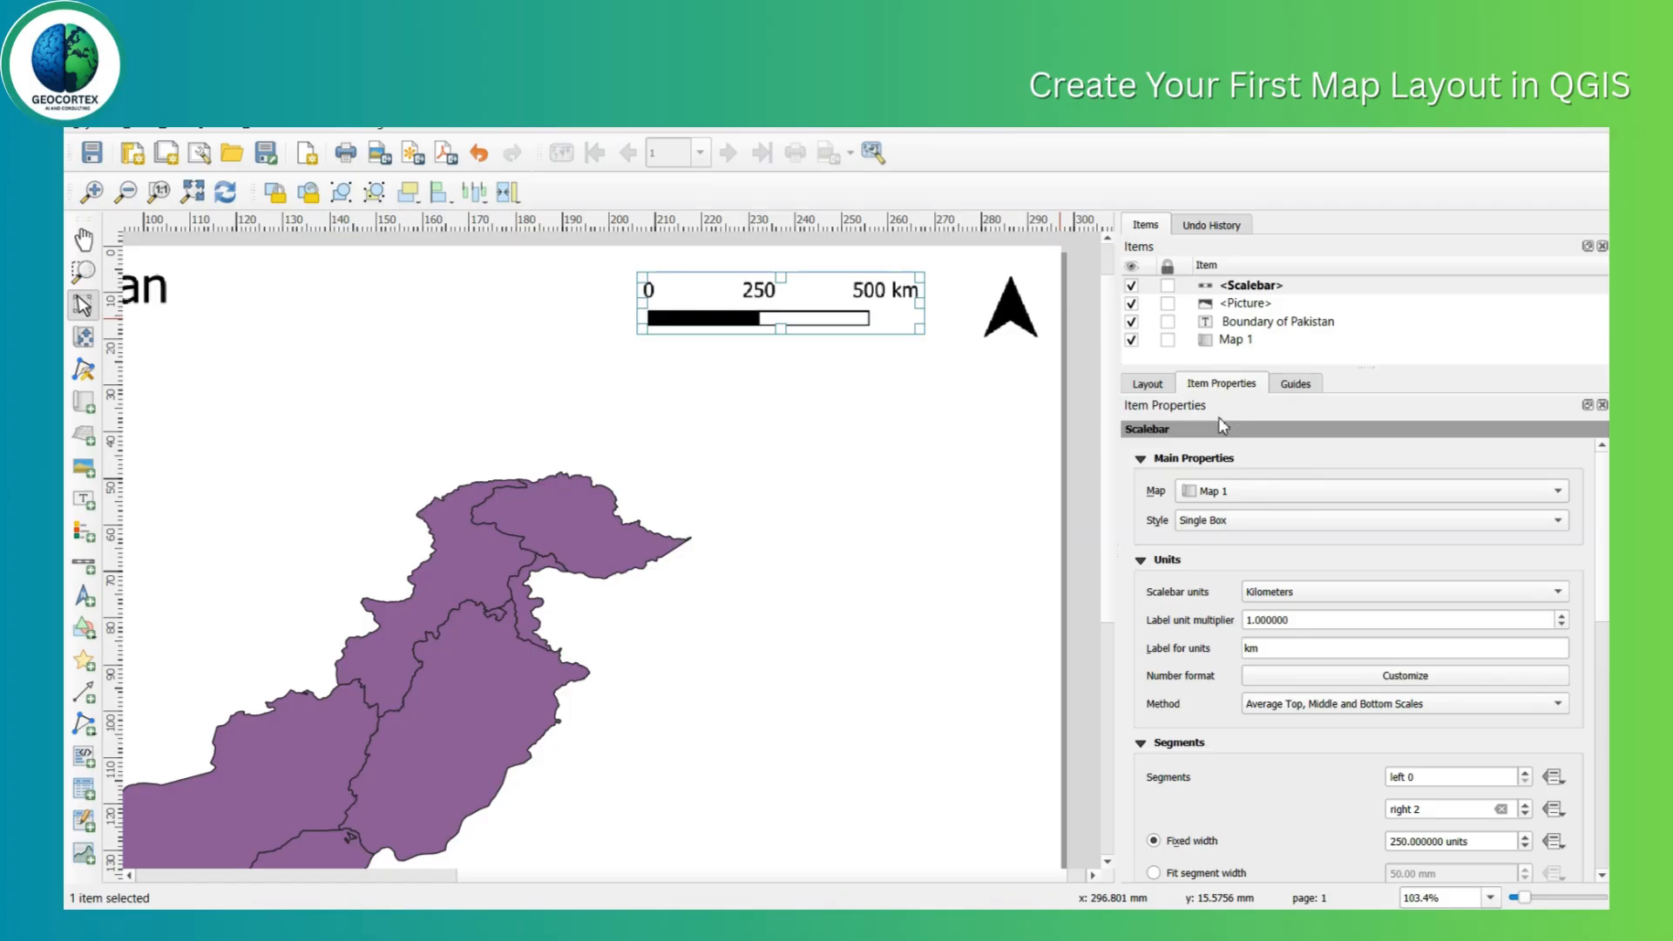
pyautogui.click(1284, 600)
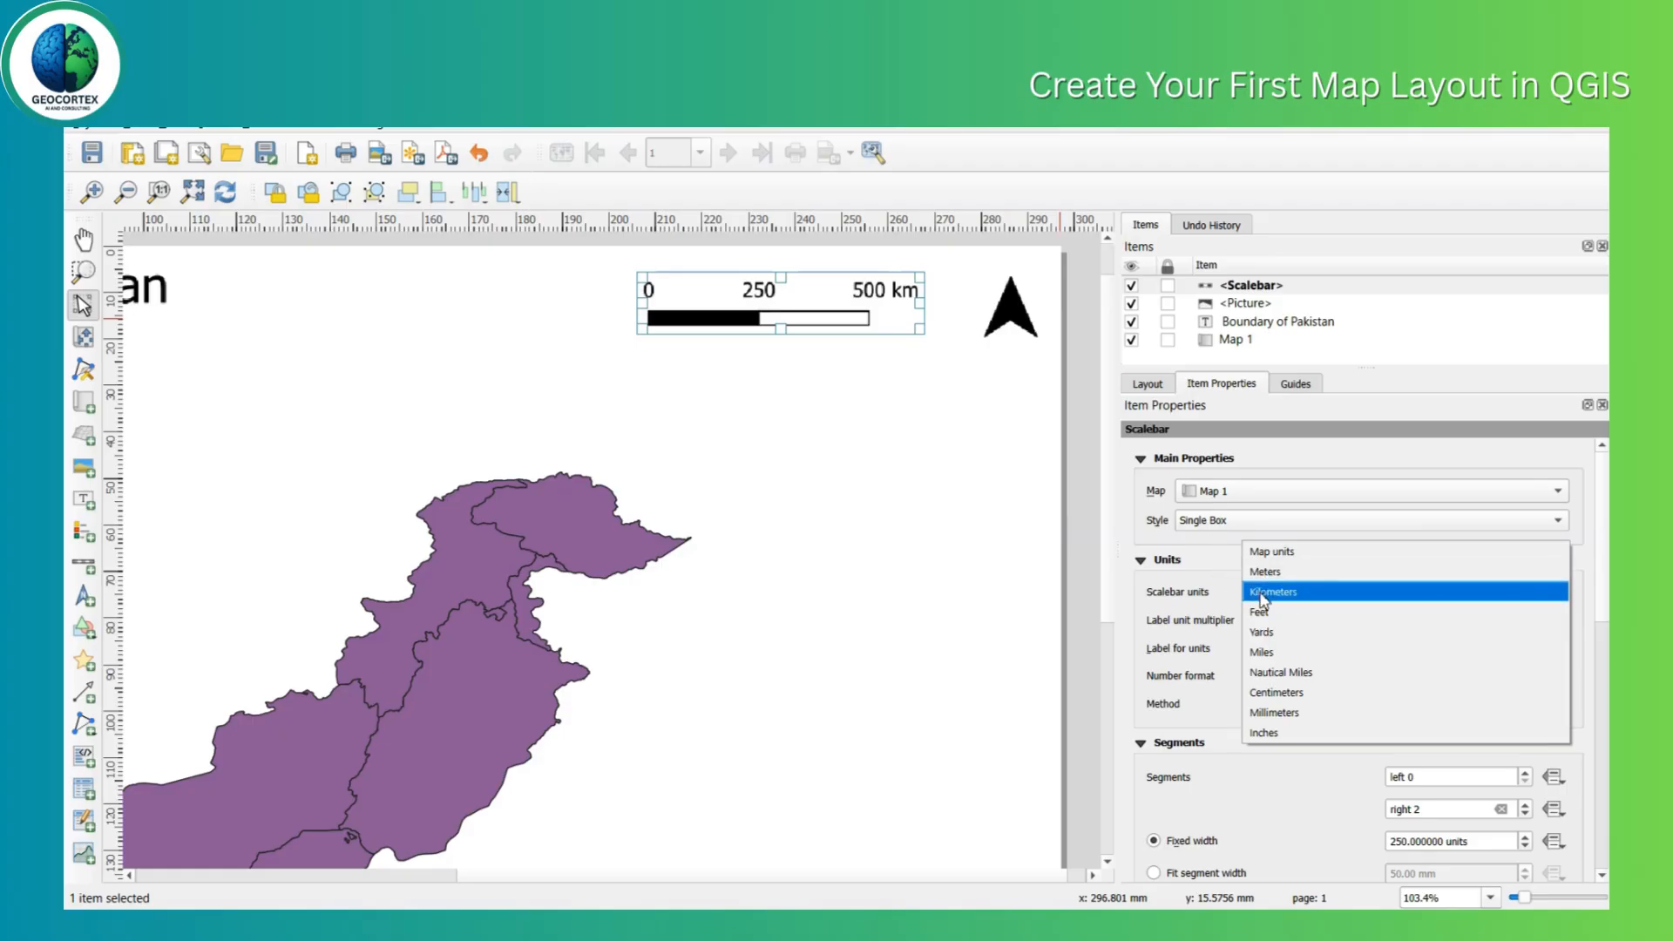
pyautogui.click(1263, 594)
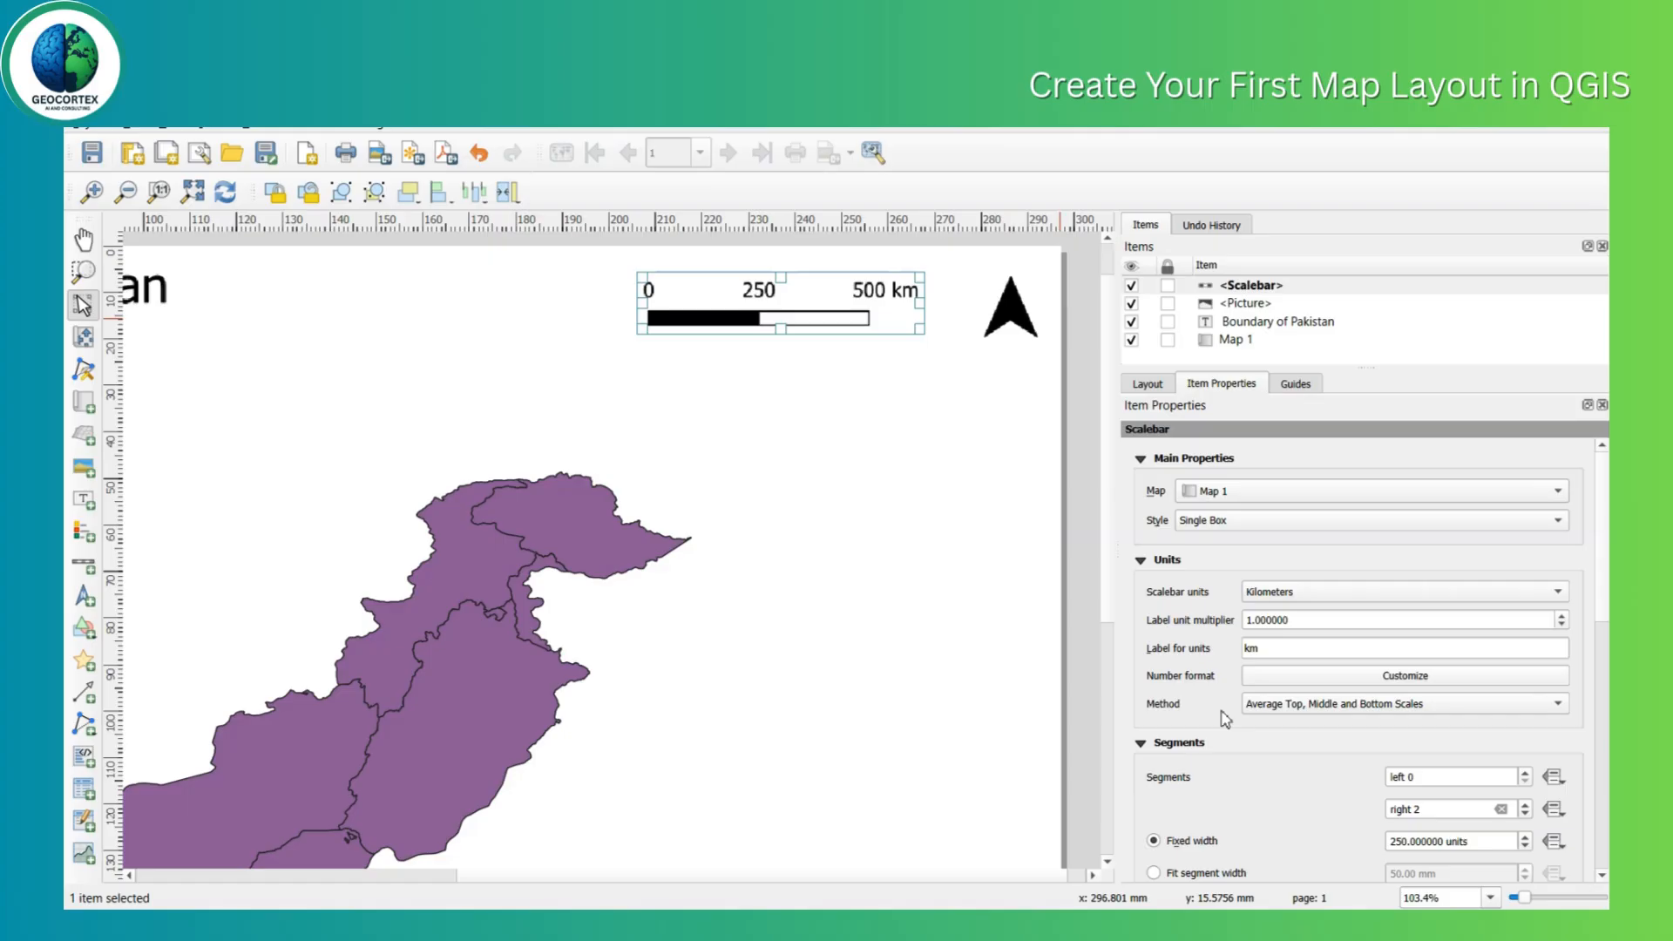
# Set the scale bar's style to Line Ticks Down and place it in the page's lower-left corner.
pyautogui.click(1302, 523)
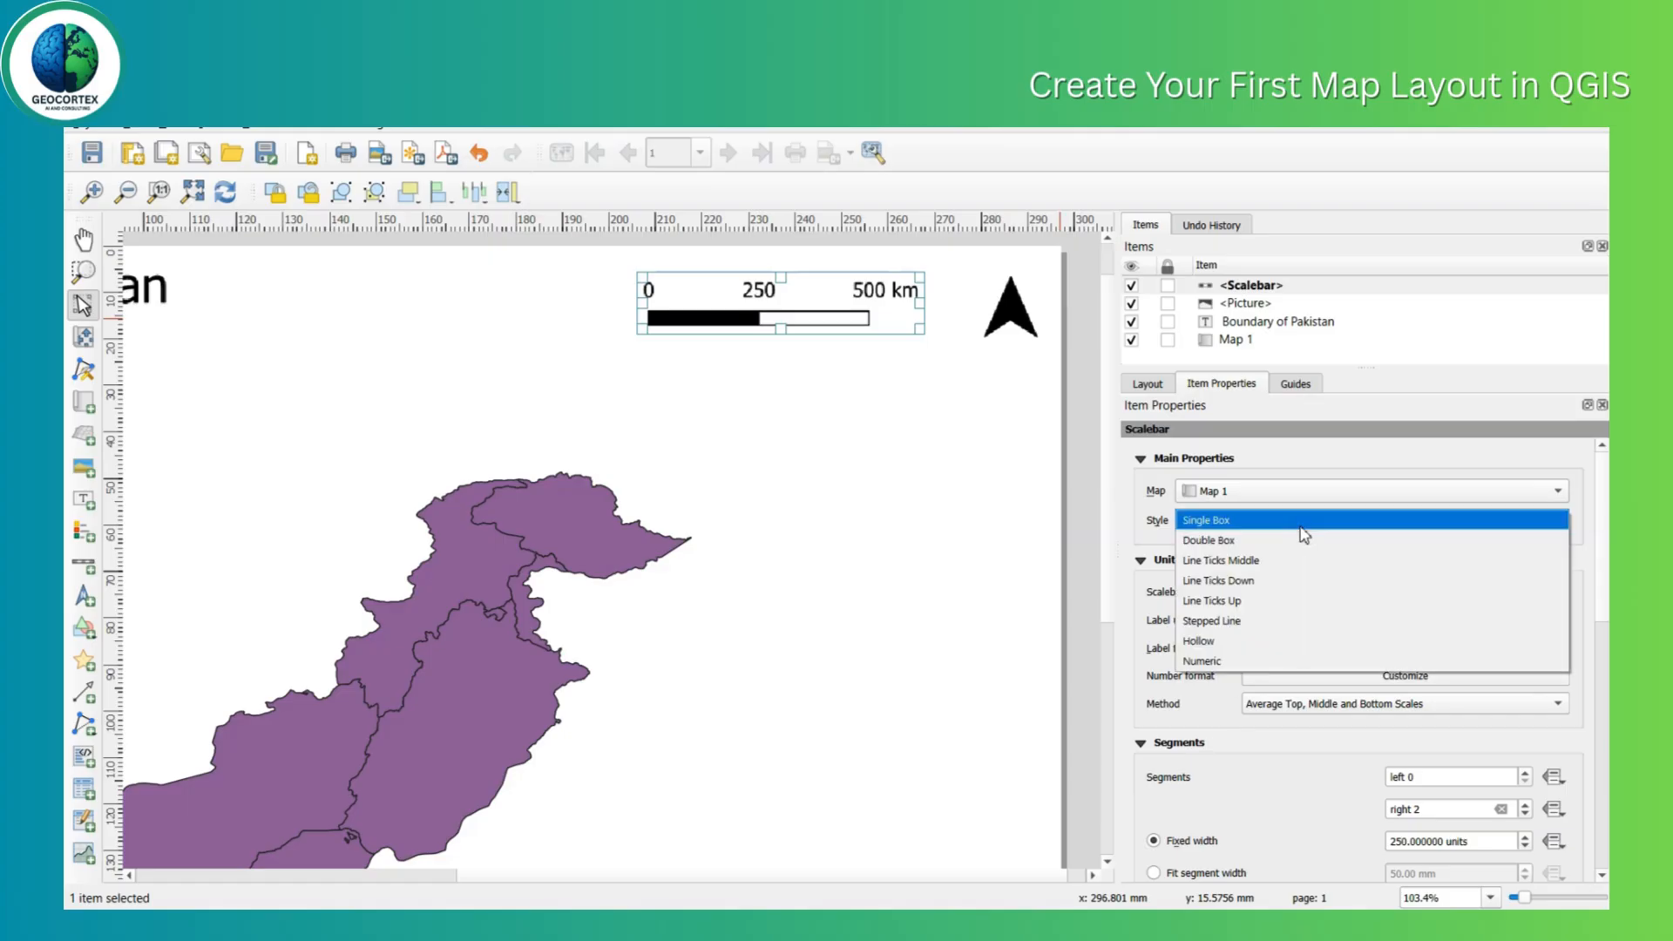
pyautogui.click(1274, 581)
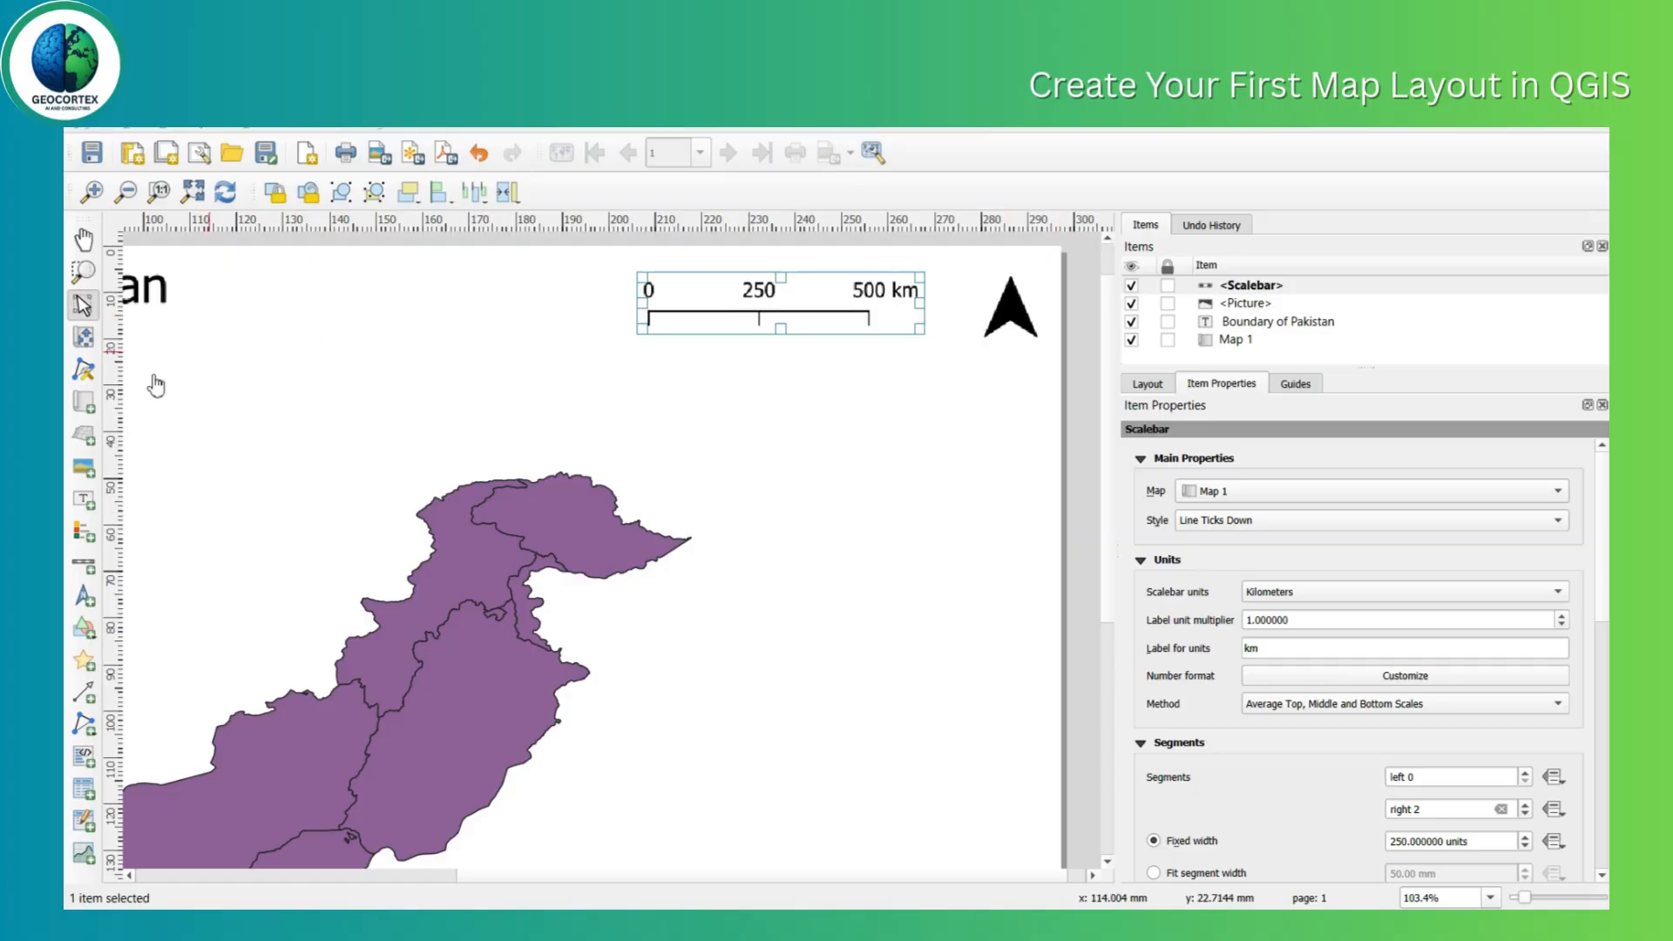
pyautogui.hotkey('ctrl', '0')
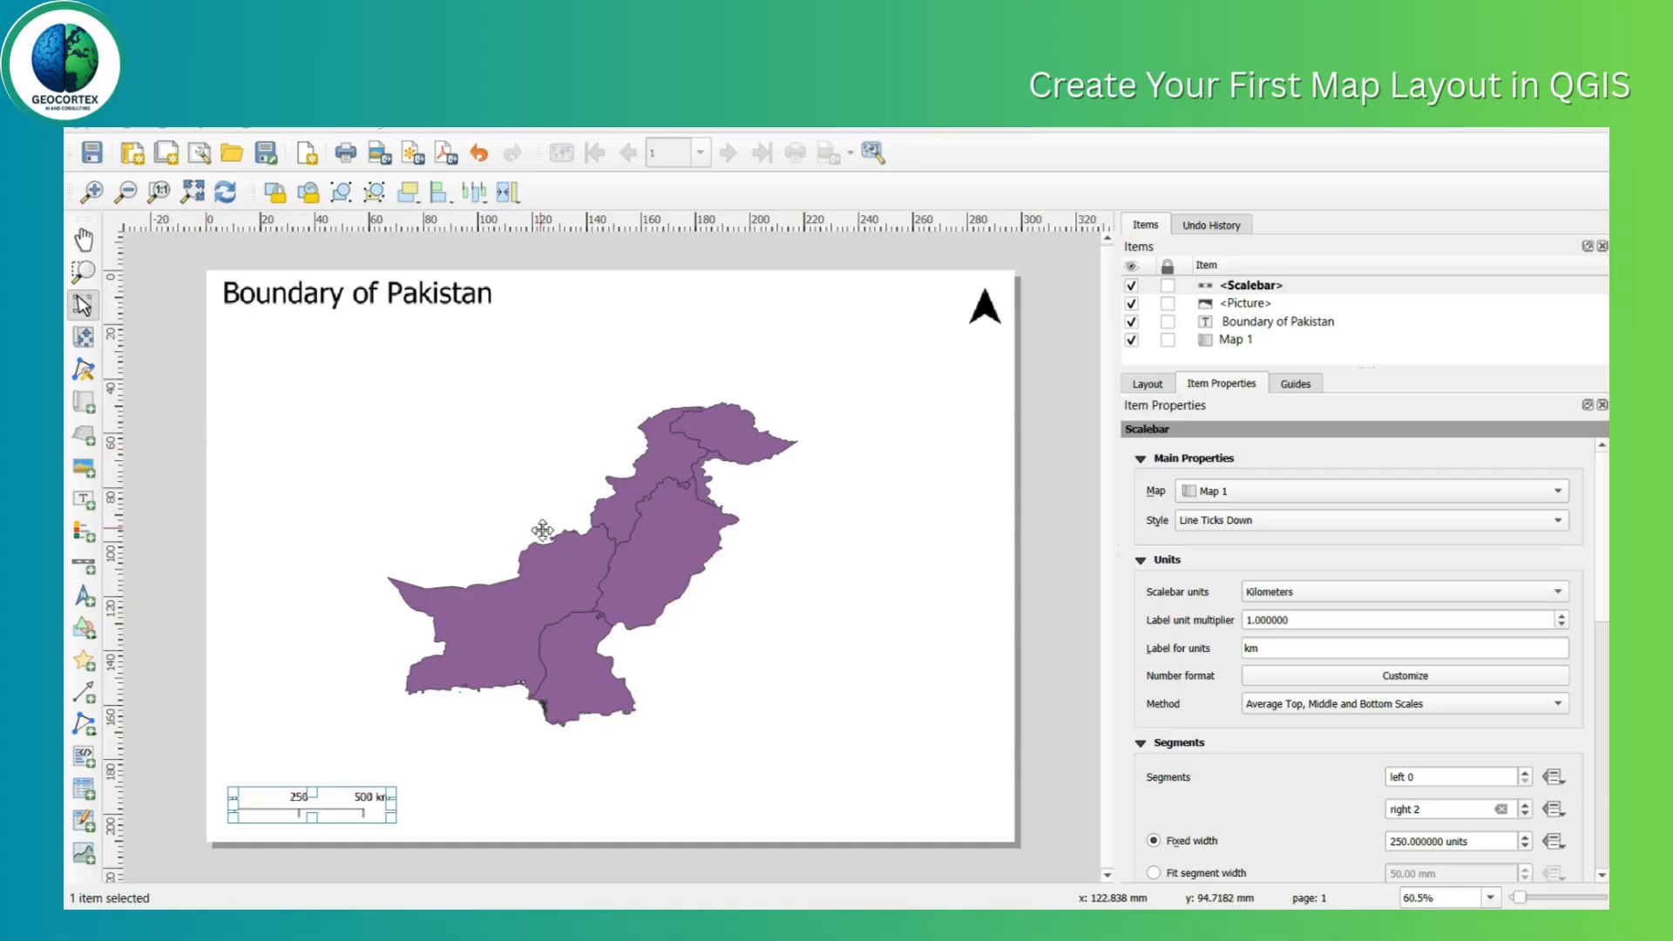
# Add a legend to the layout and move it into the page's lower-right corner.
pyautogui.click(83, 531)
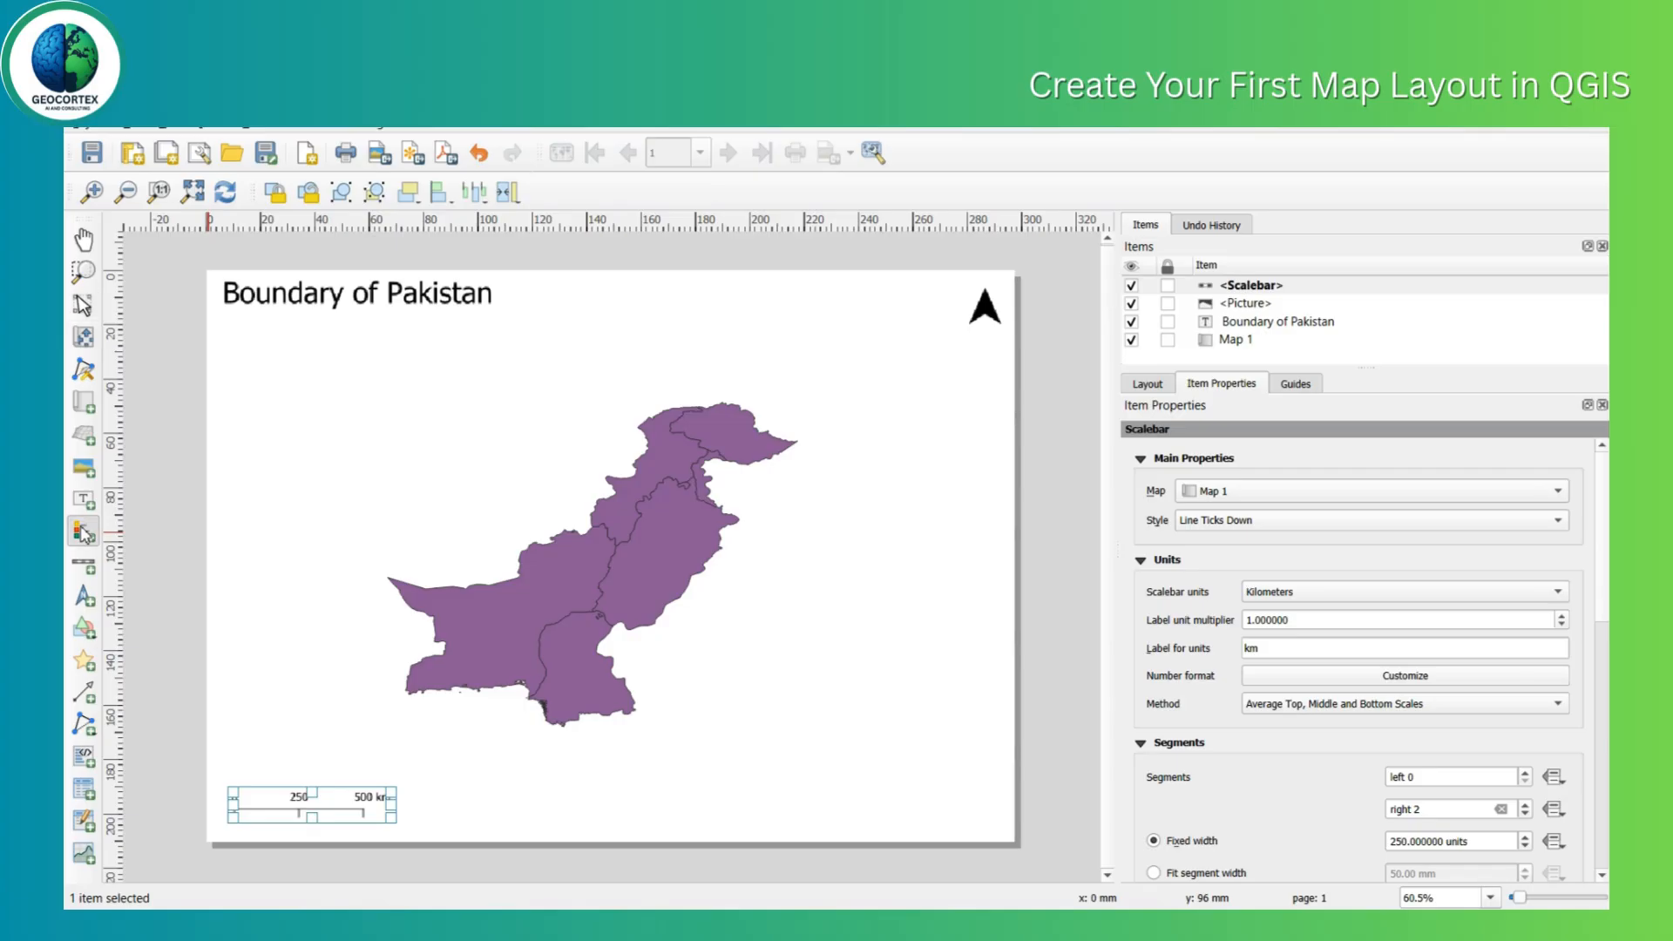
pyautogui.moveTo(779, 652); pyautogui.dragTo(1008, 837)
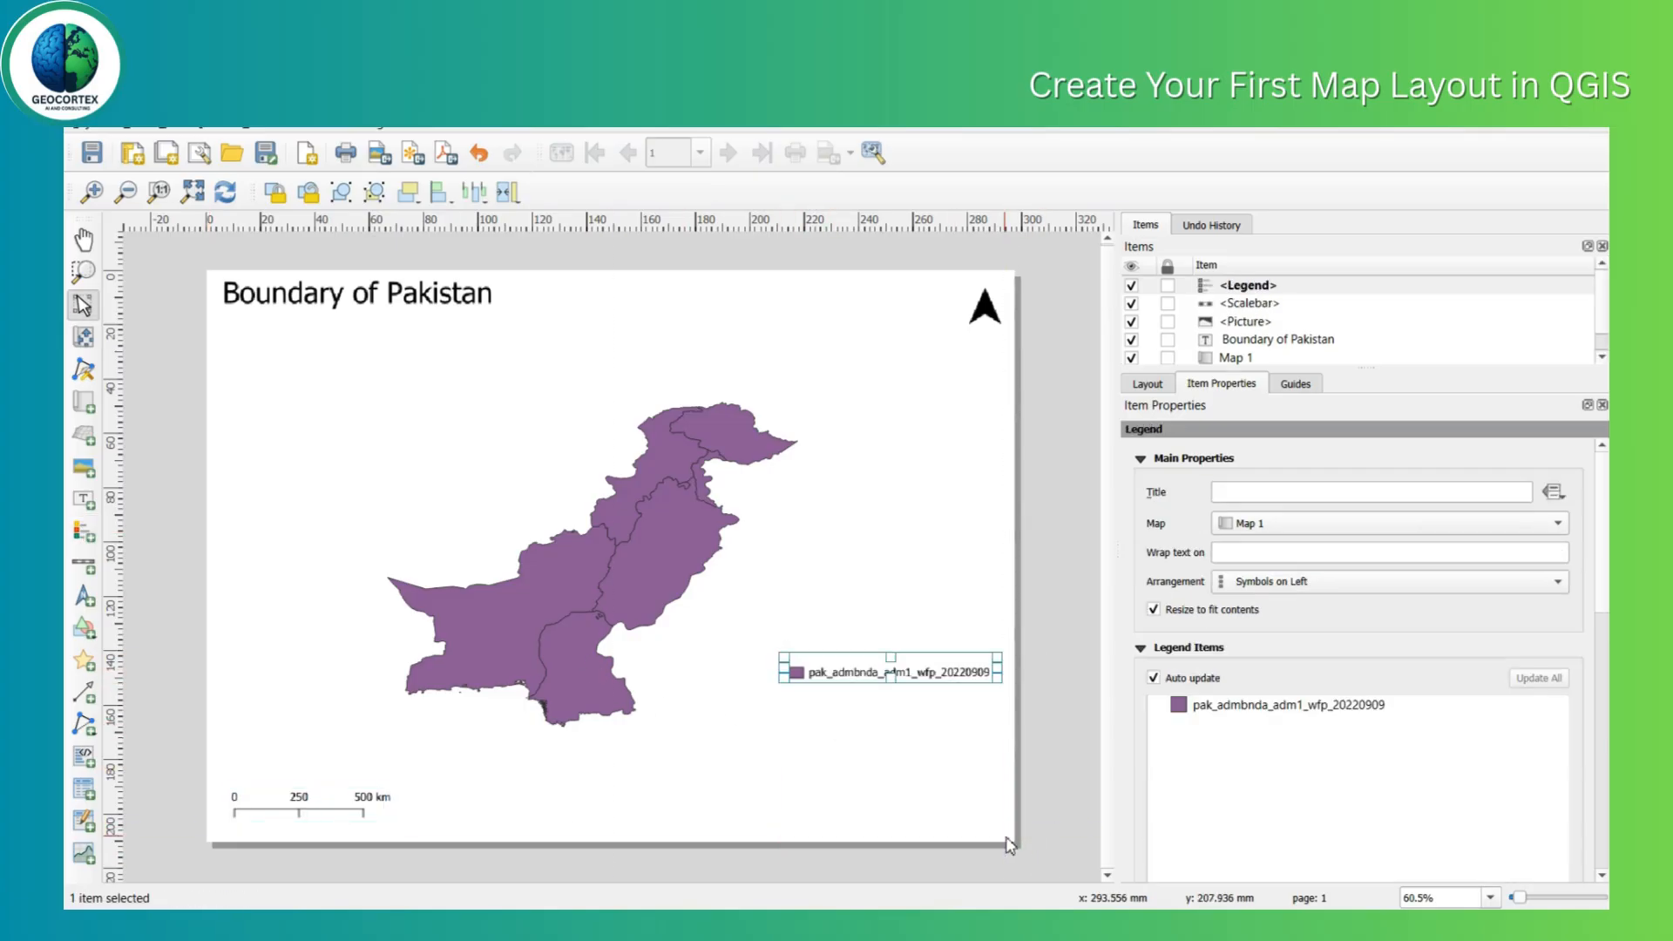
pyautogui.moveTo(868, 656); pyautogui.dragTo(871, 789)
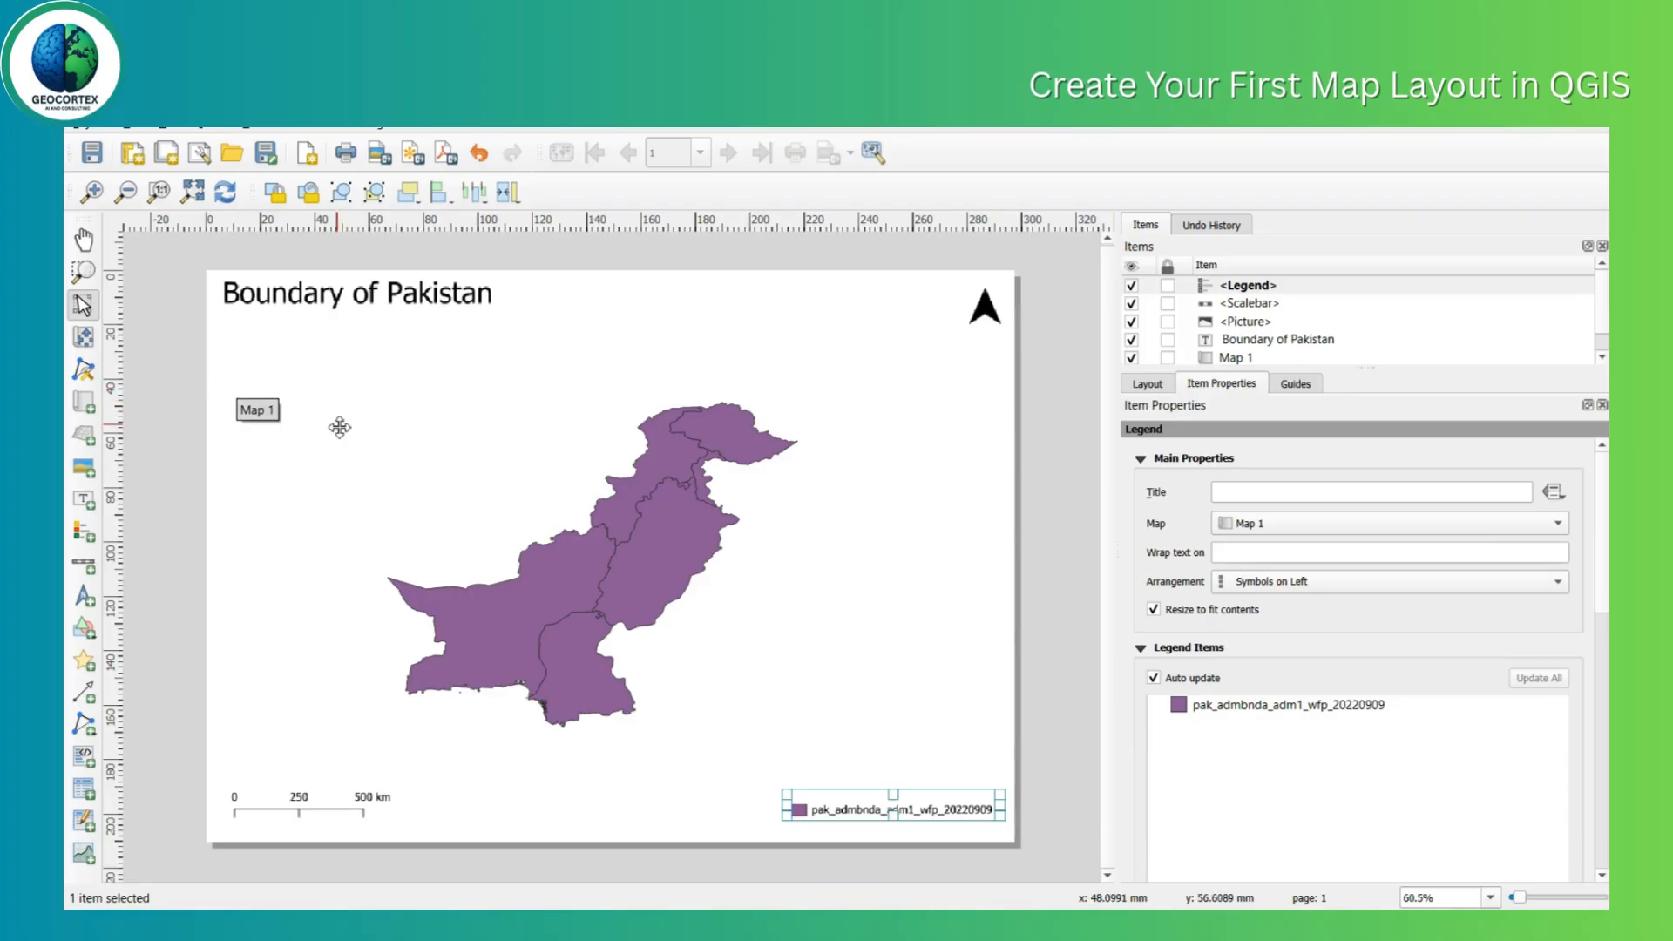
# Give the legend the title "Legend".
pyautogui.click(1252, 490)
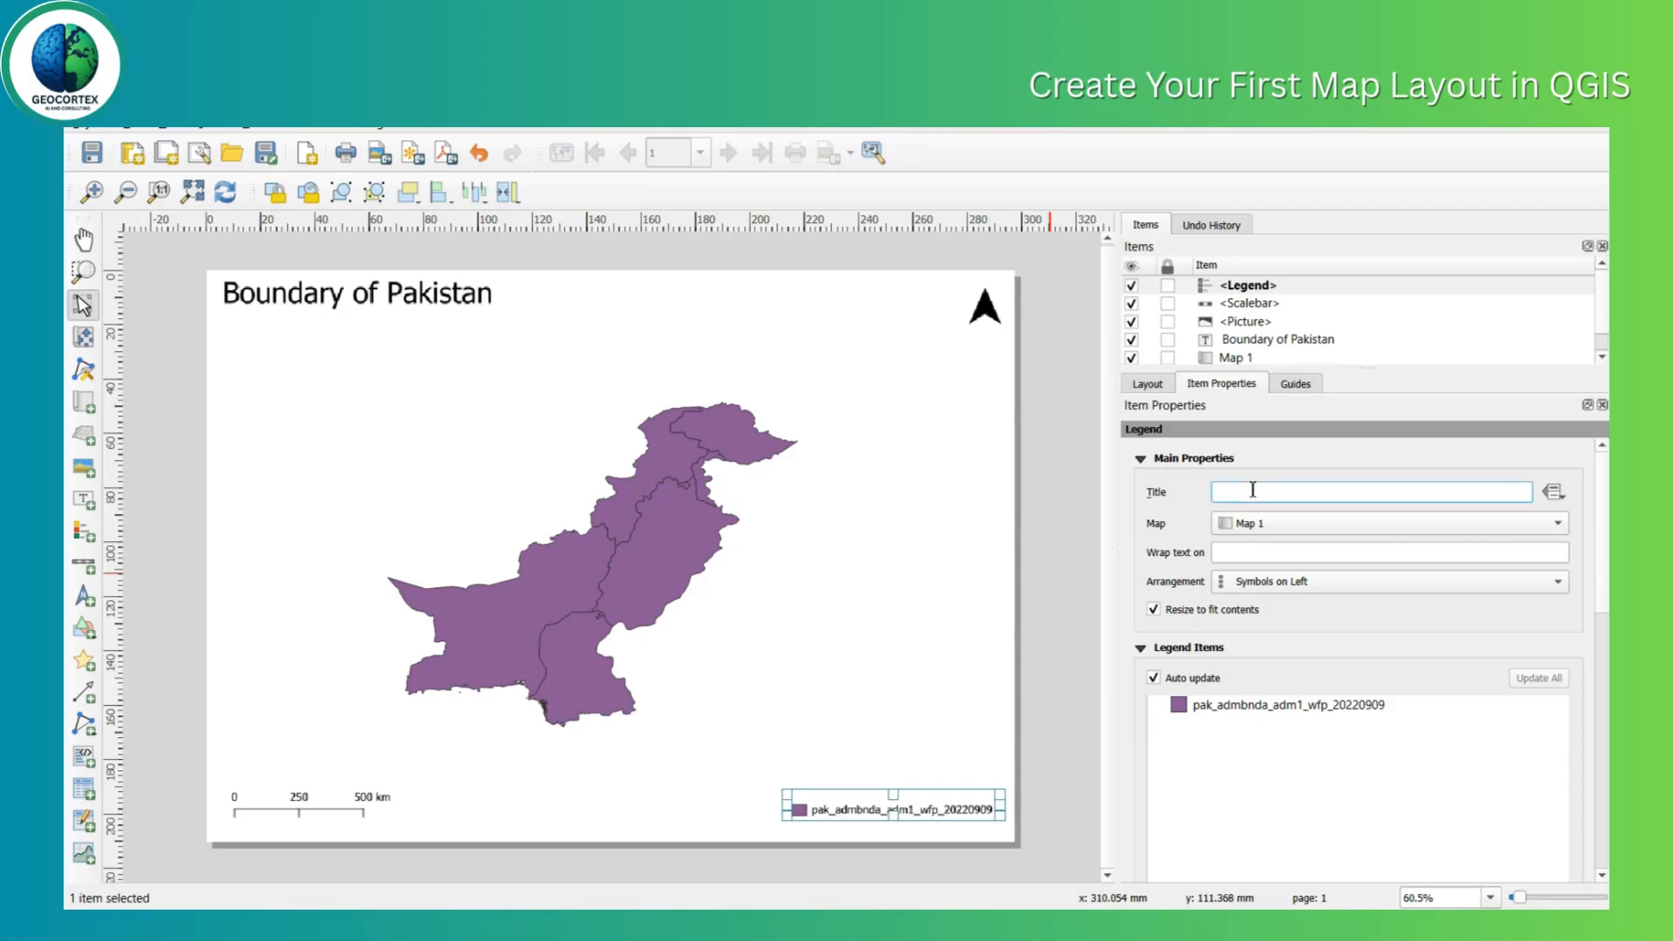
pyautogui.write('Legen')
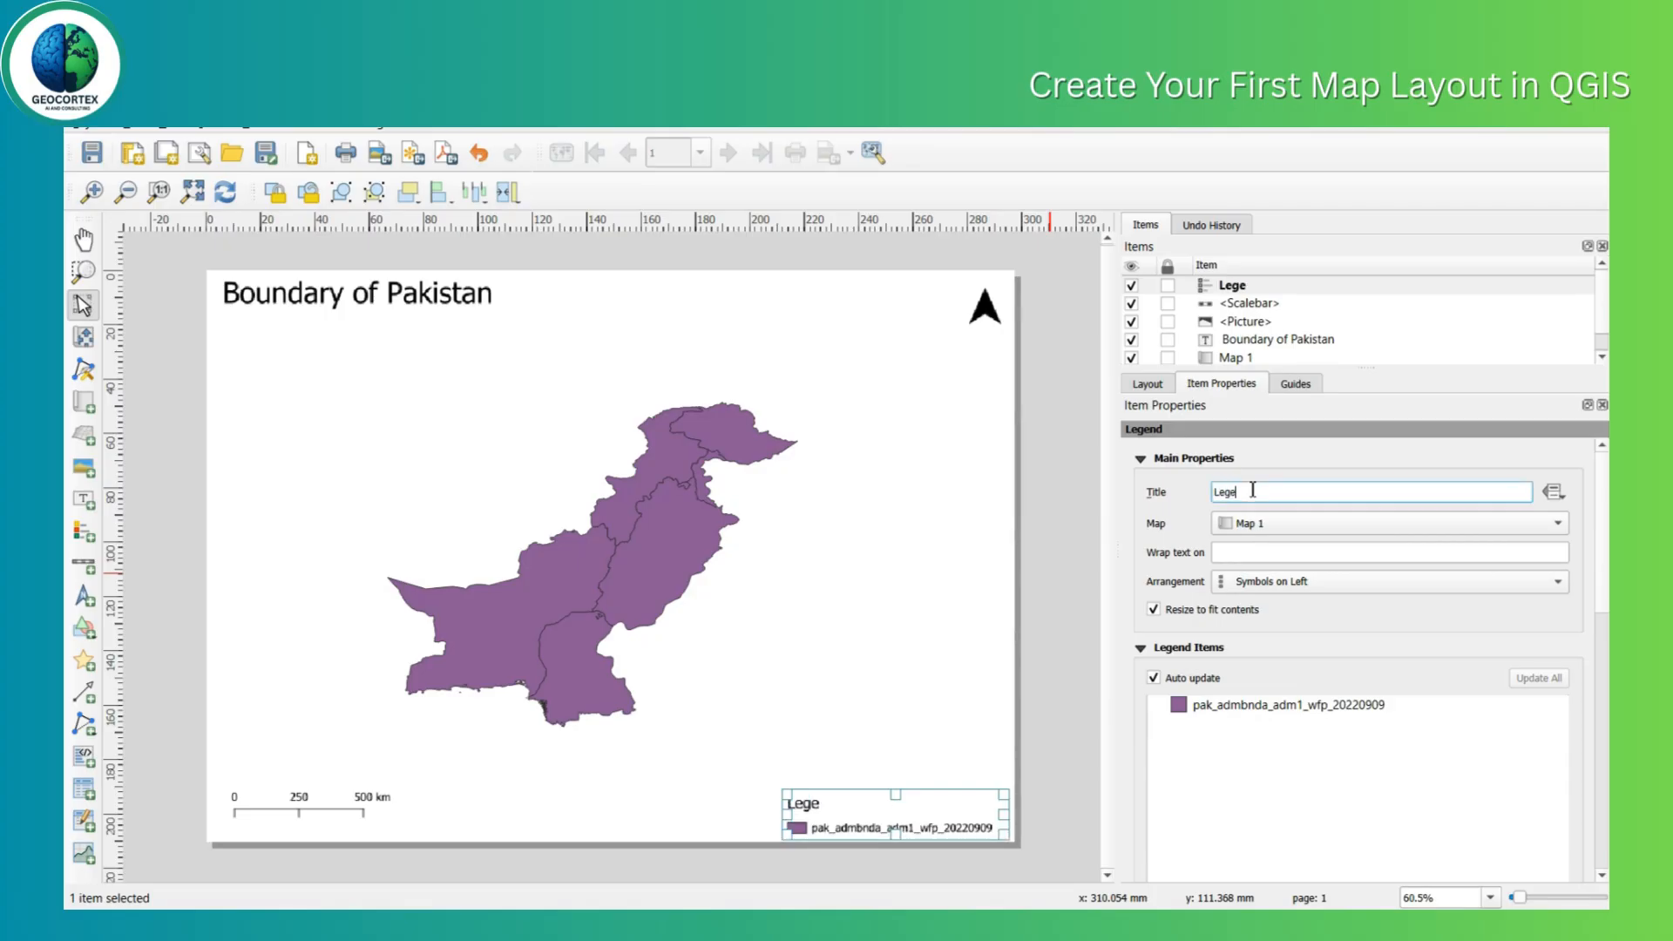
pyautogui.write('d')
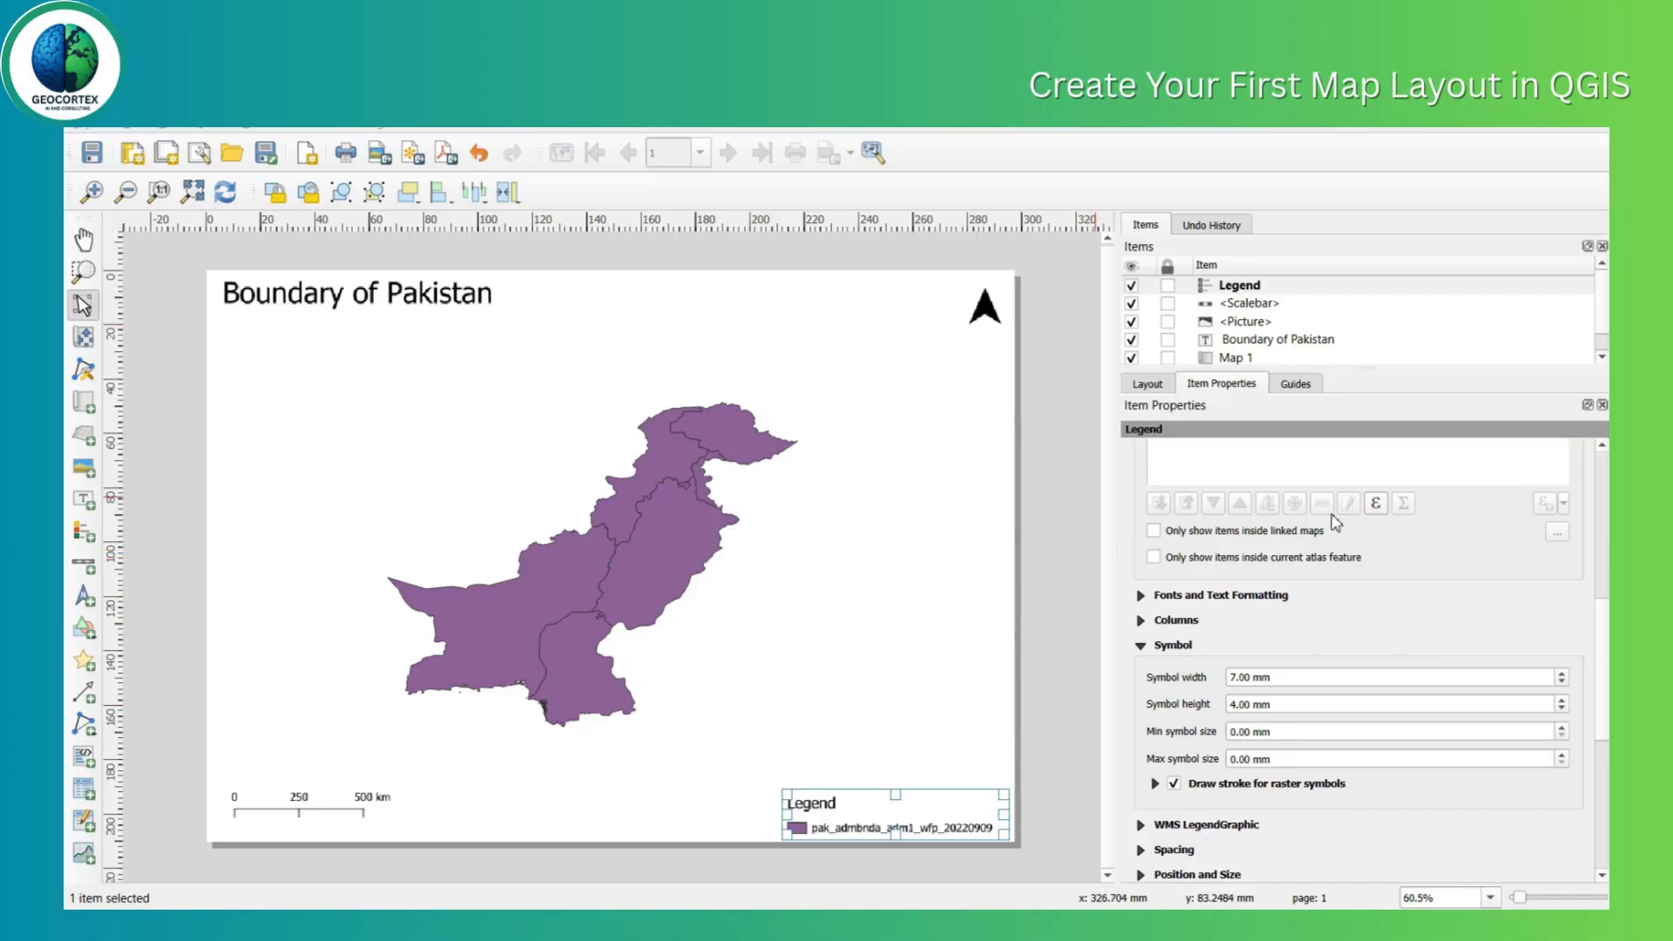
pyautogui.scroll(5, 1603, 688)
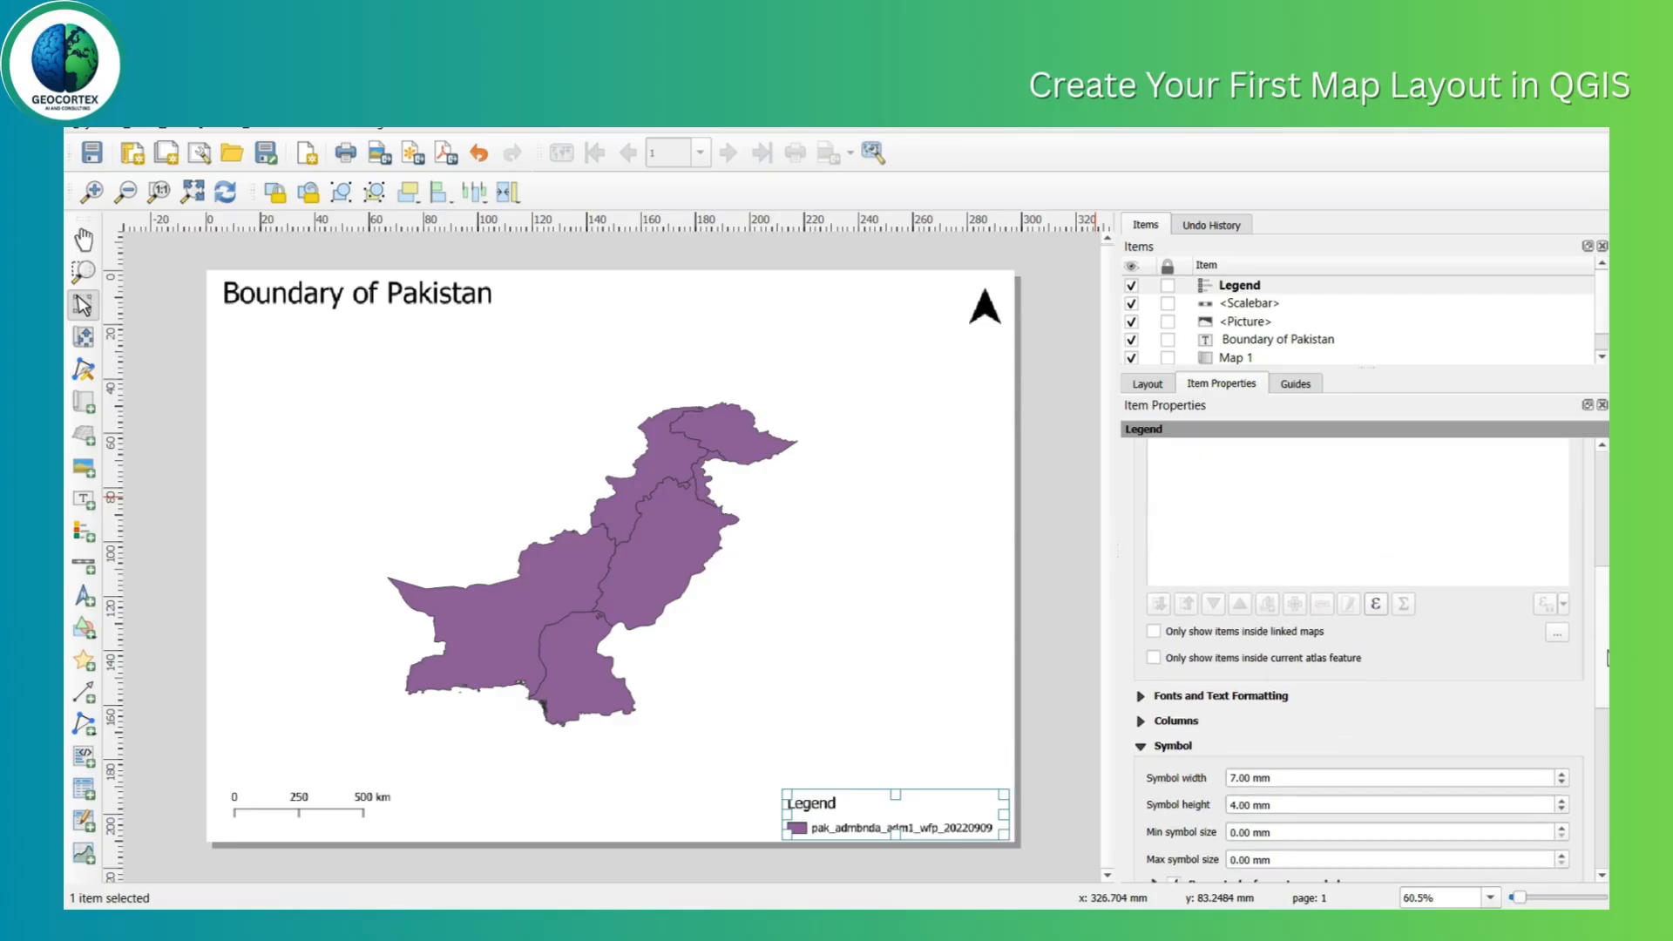
pyautogui.scroll(2, 1603, 618)
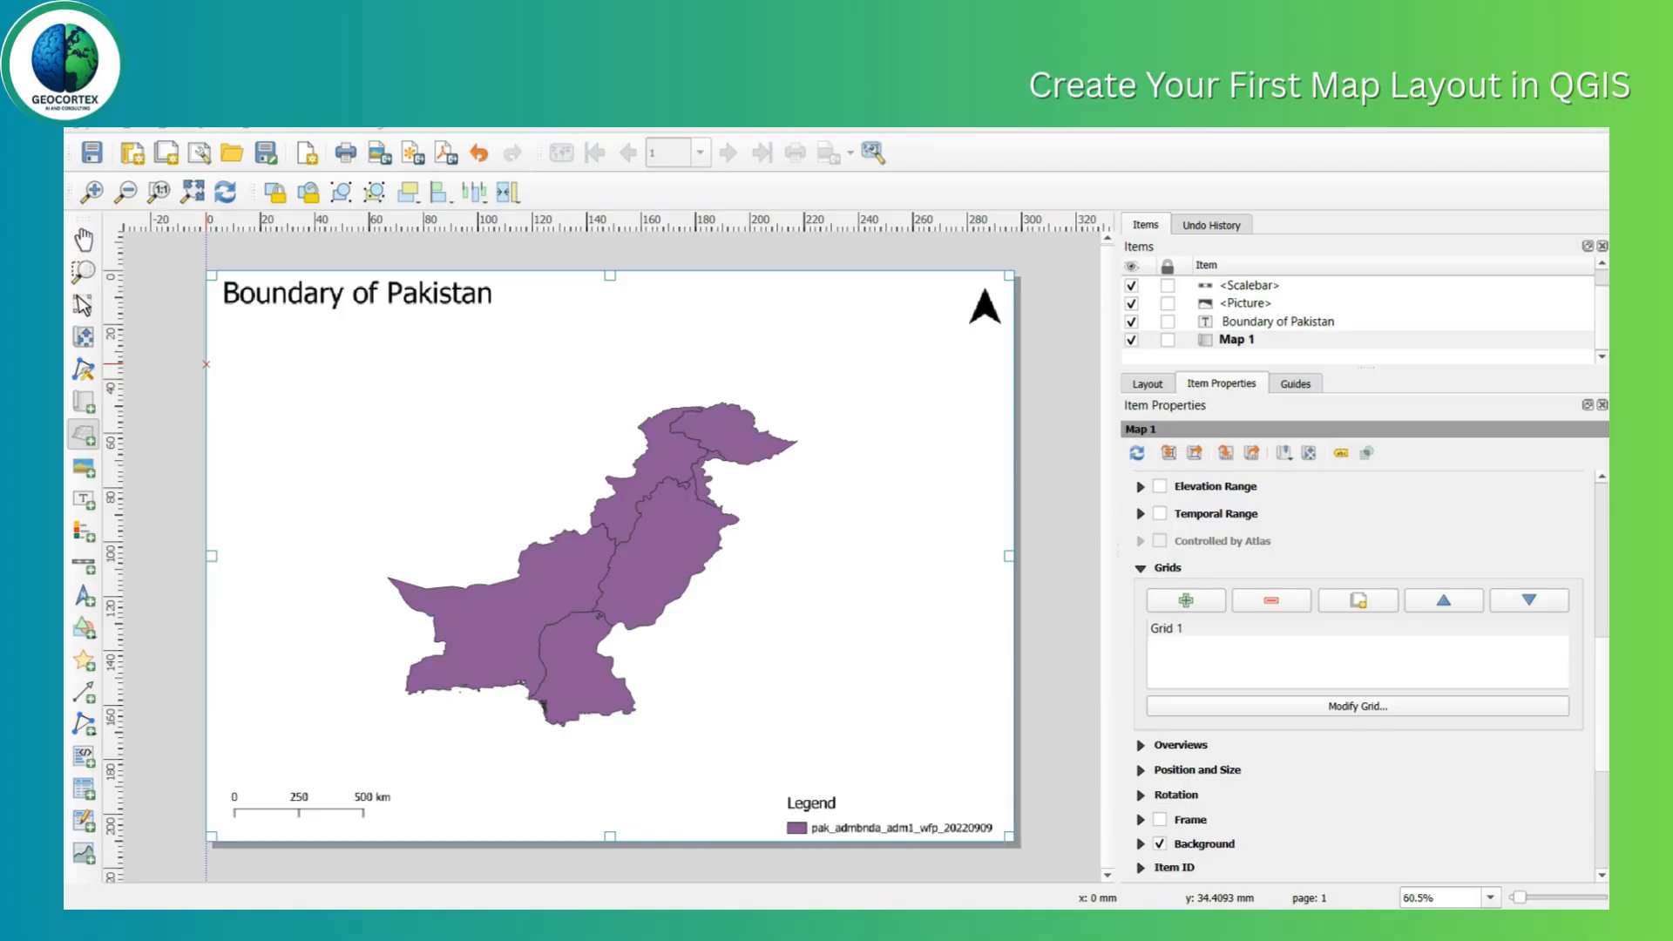
pyautogui.click(96, 129)
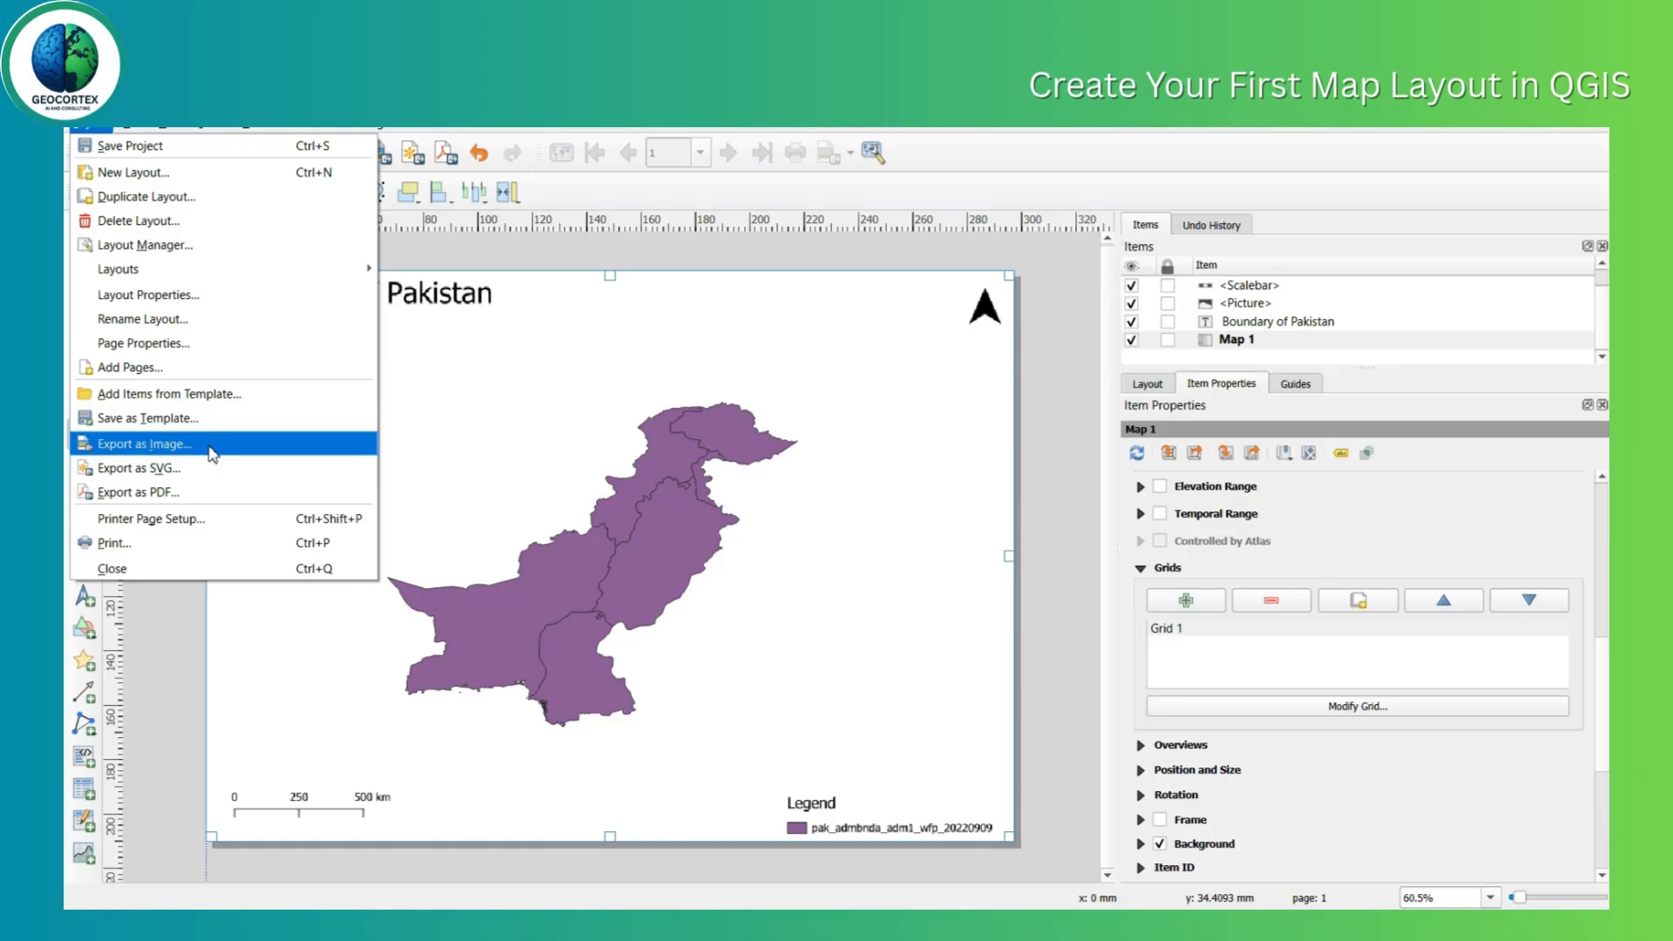
pyautogui.click(197, 495)
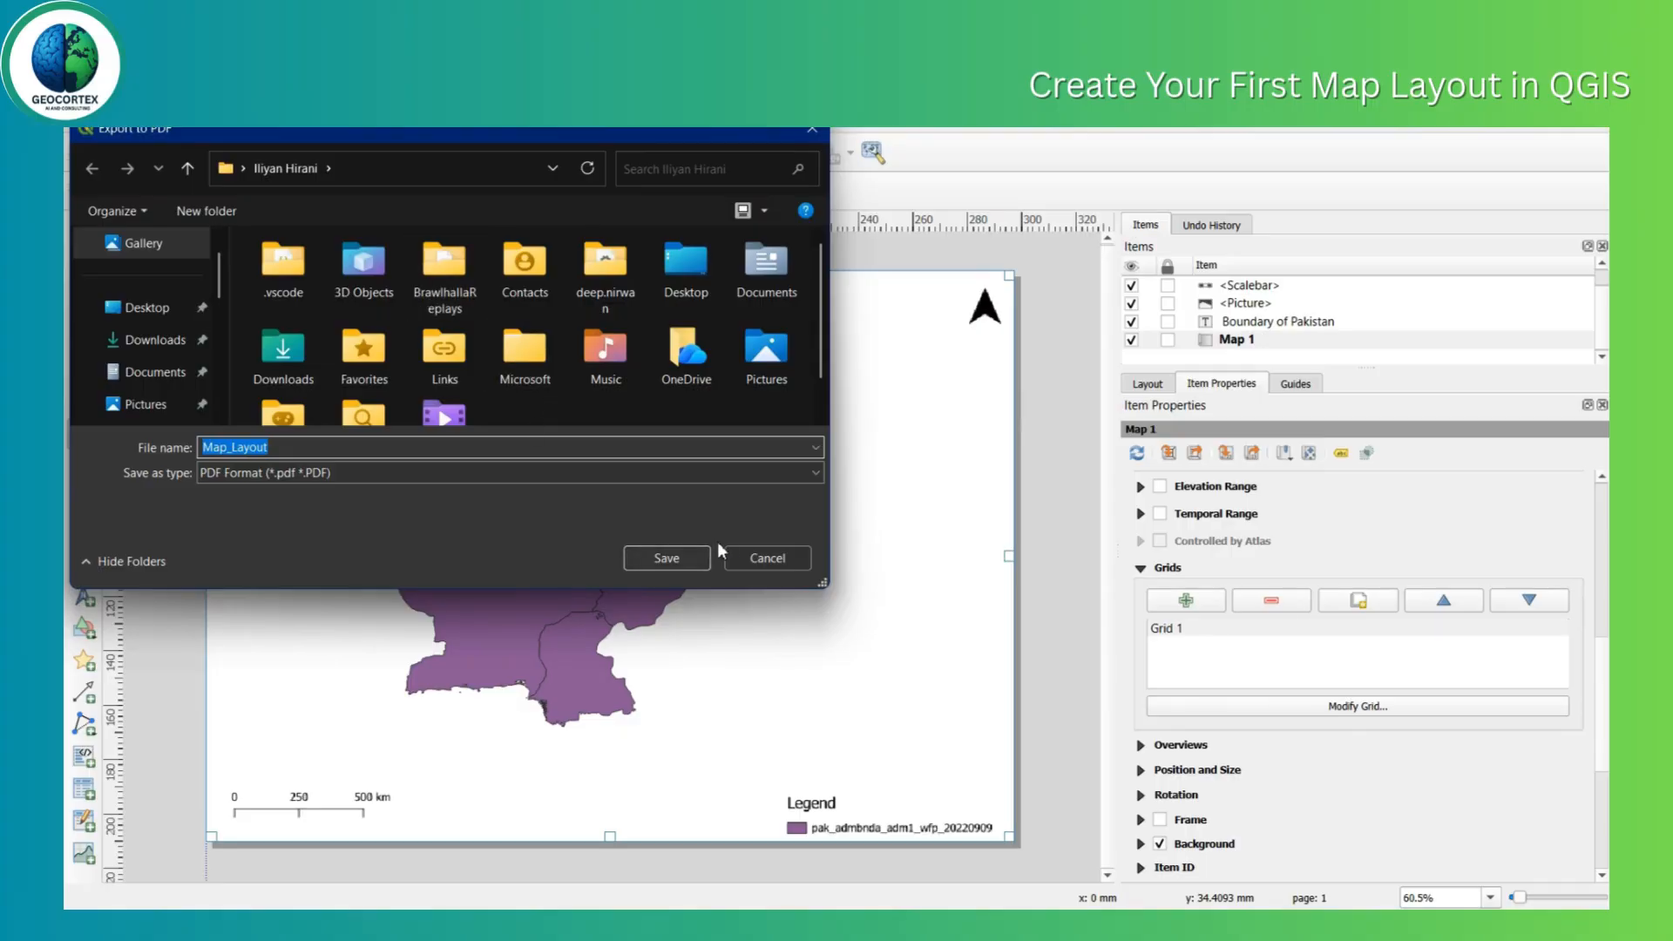
pyautogui.click(746, 557)
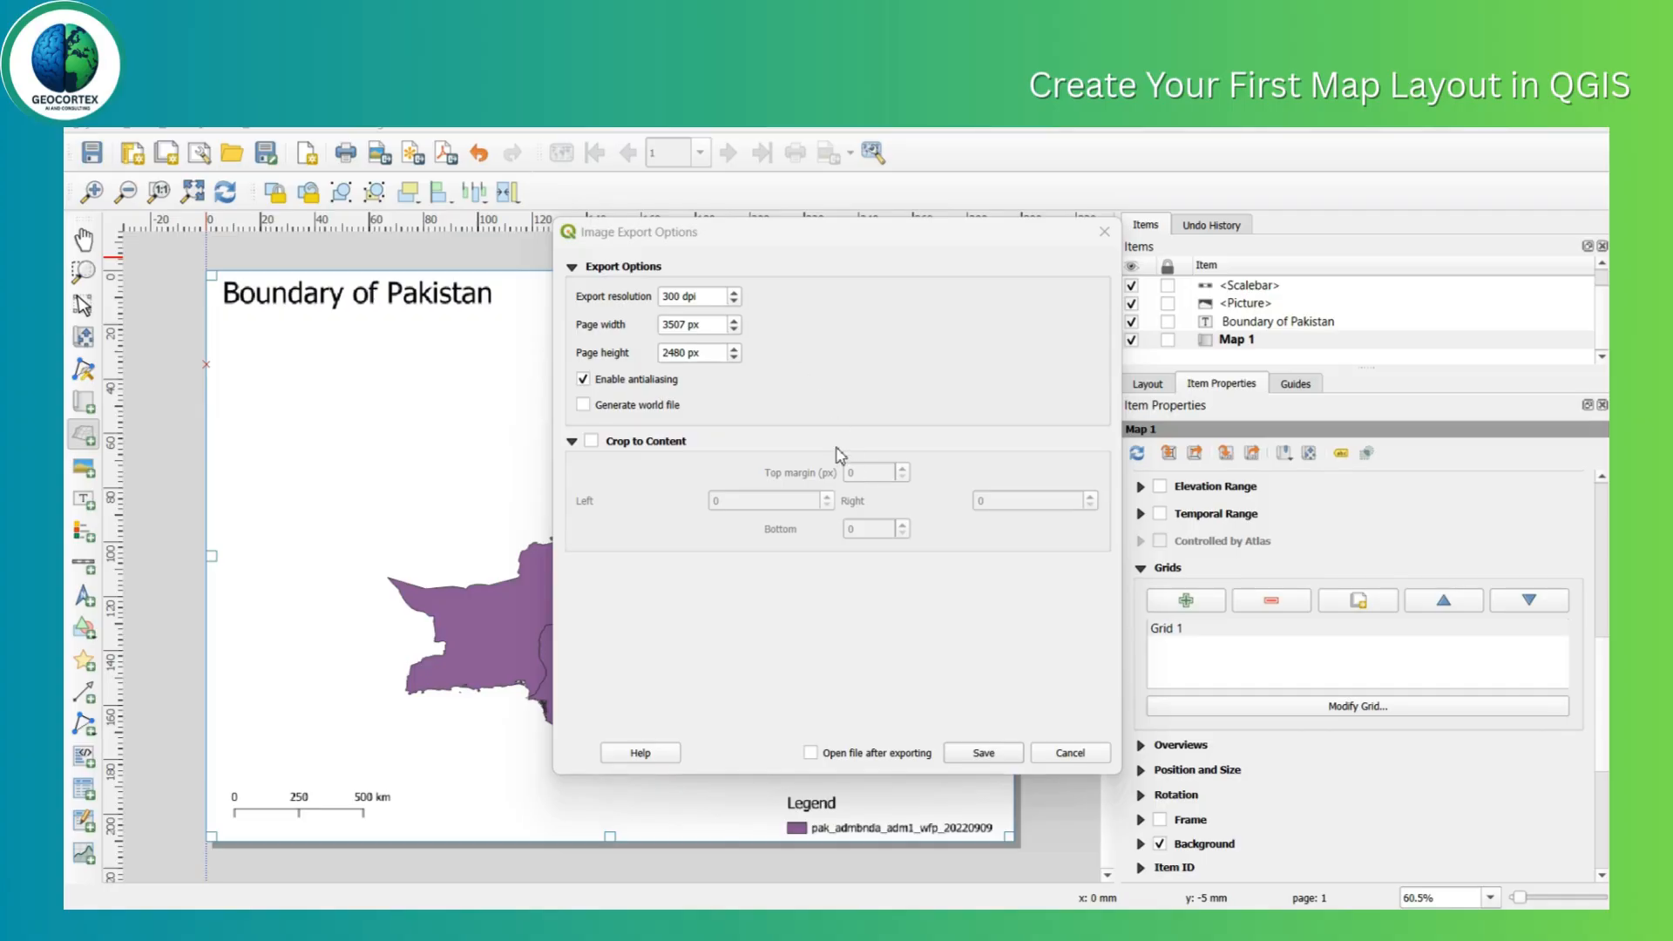
# Export the layout as an image at 300 dpi with antialiasing enabled.
pyautogui.click(983, 753)
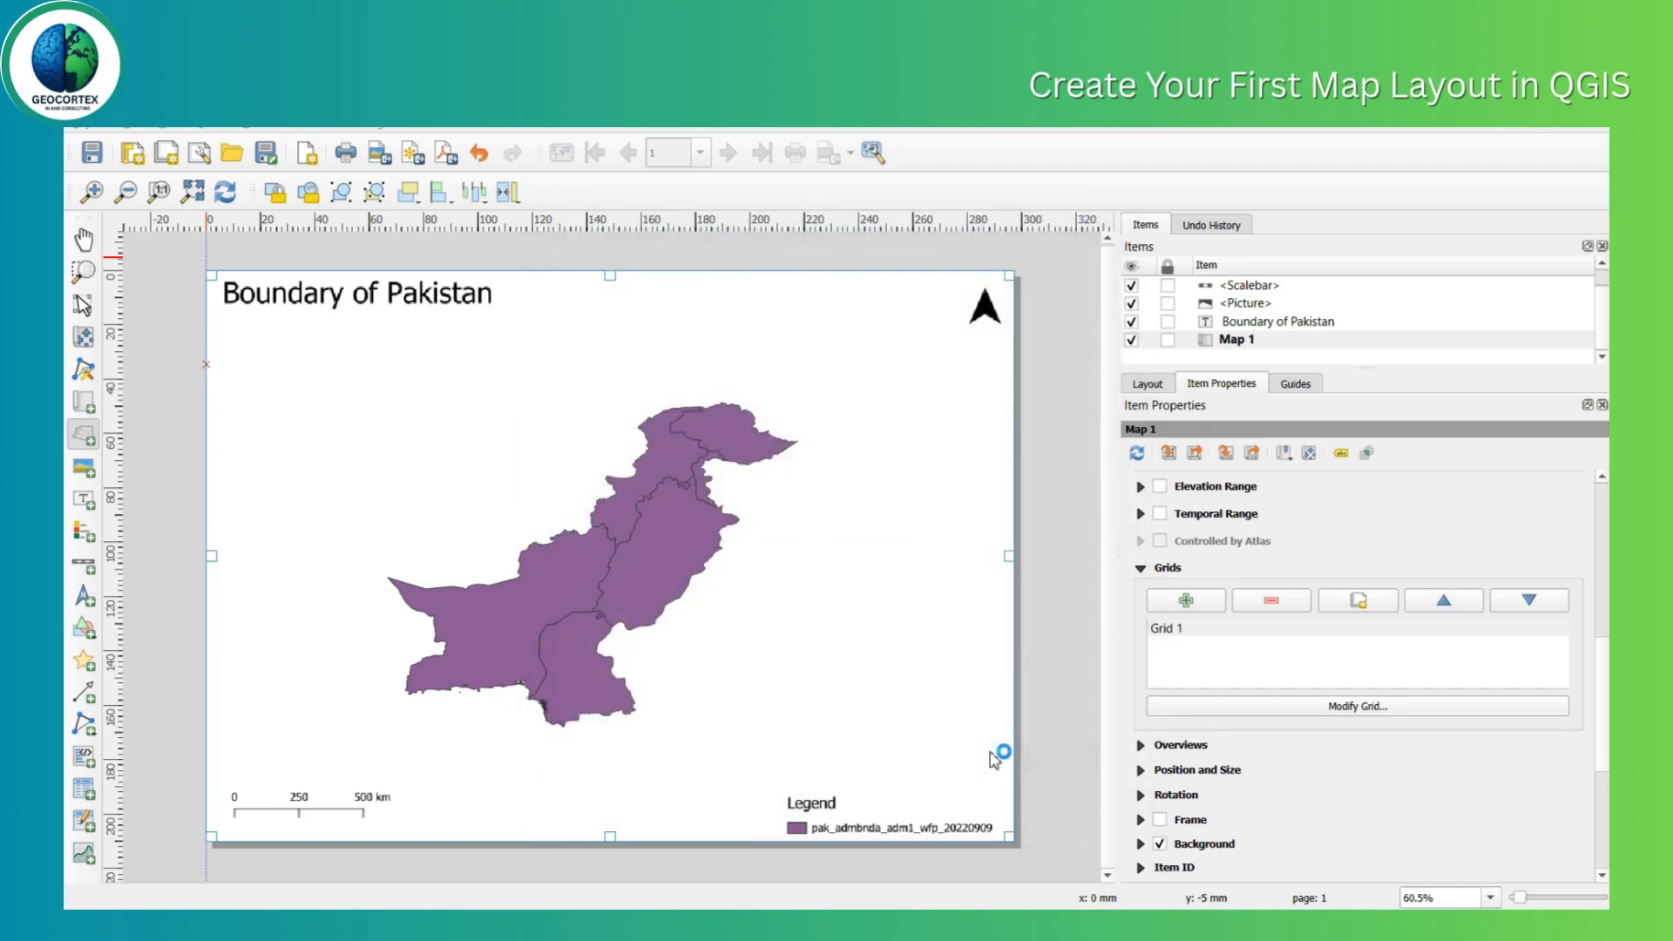